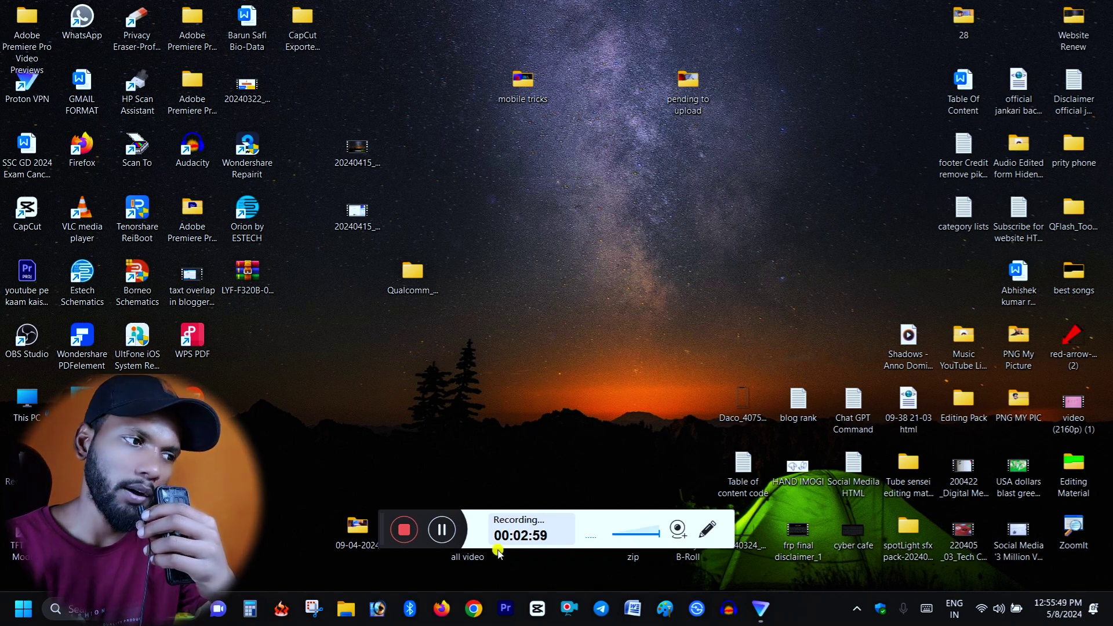
- Launch Chrome with the Person 1 profile and open the website mtrom.blogspot.com
{"action": "left_click", "coordinate": [471, 609]}
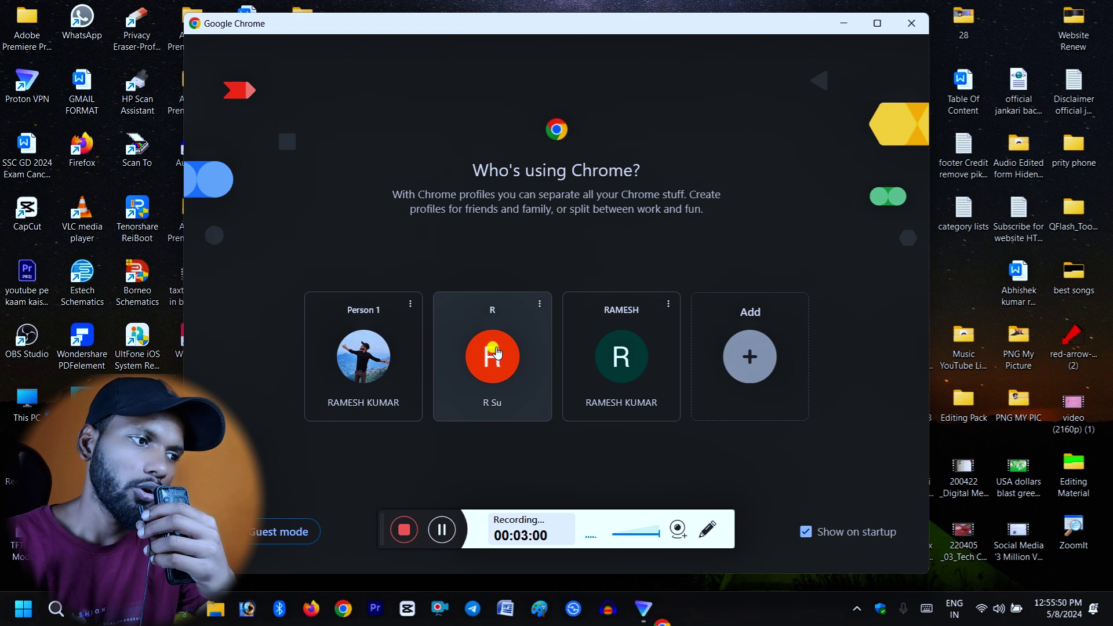
{"action": "left_click", "coordinate": [351, 358]}
{"action": "left_click", "coordinate": [266, 41]}
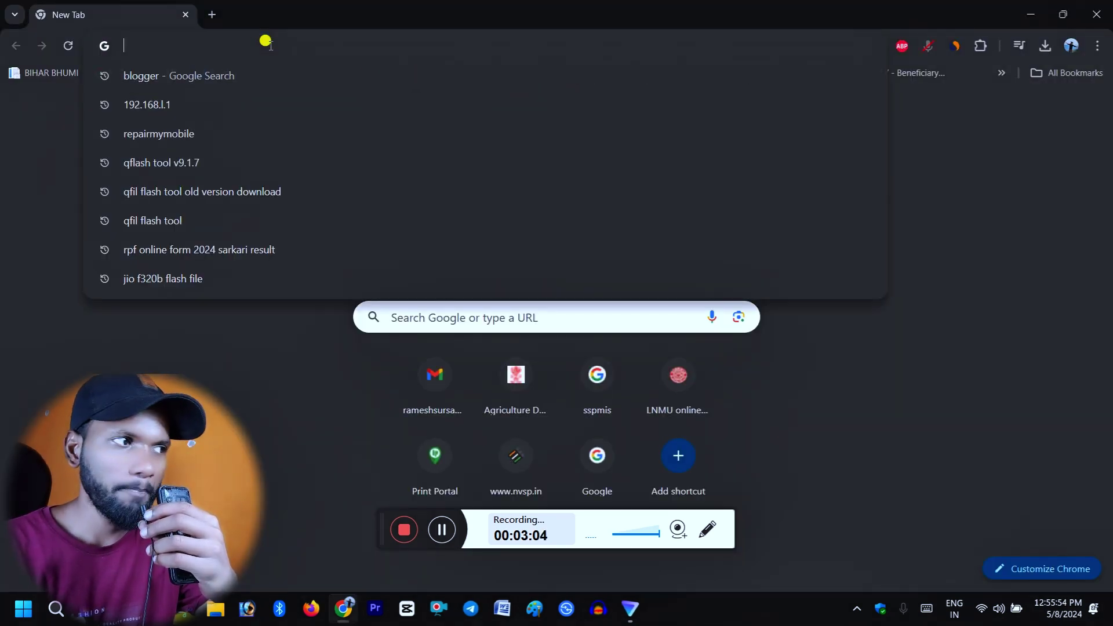
{"action": "type", "text": "mr"}
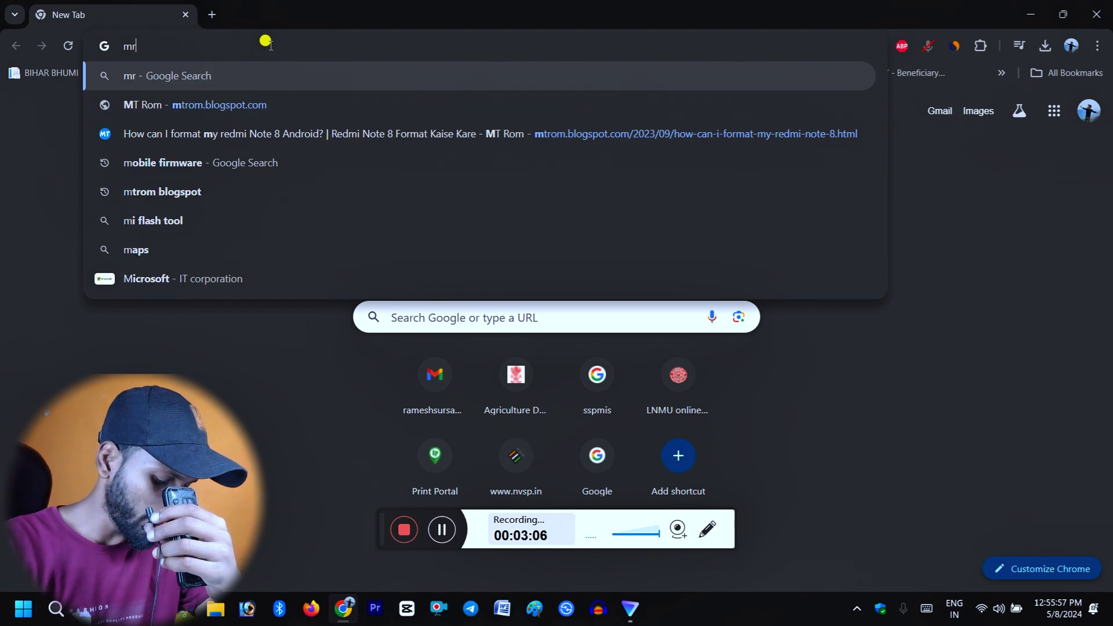
{"action": "key", "text": "BackSpace"}
{"action": "type", "text": "trom.blogspot.com"}
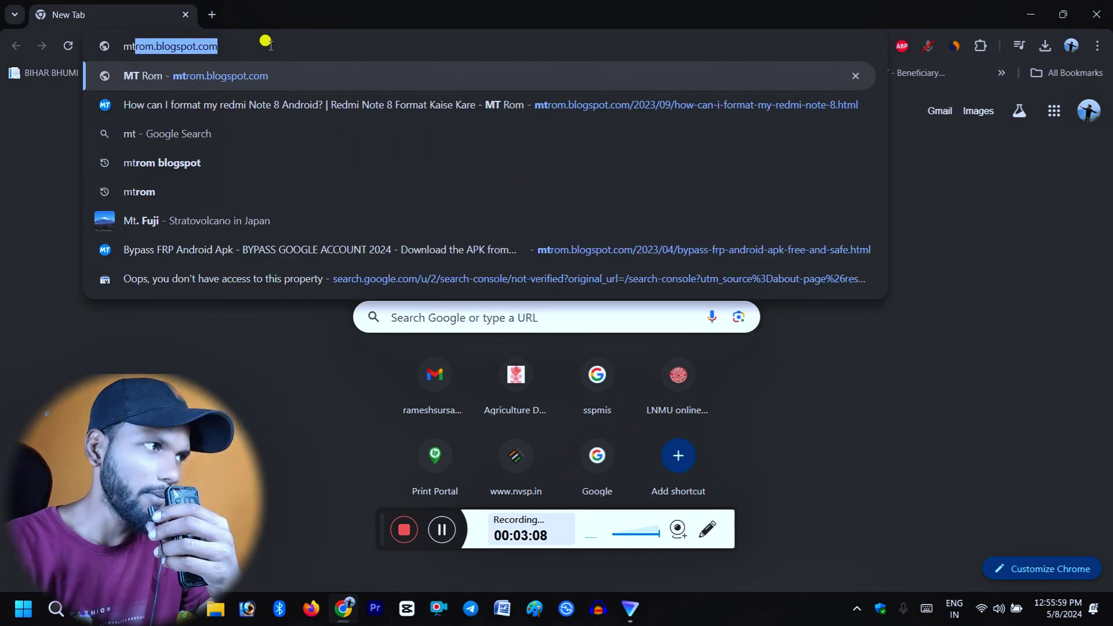
{"action": "left_click", "coordinate": [249, 36]}
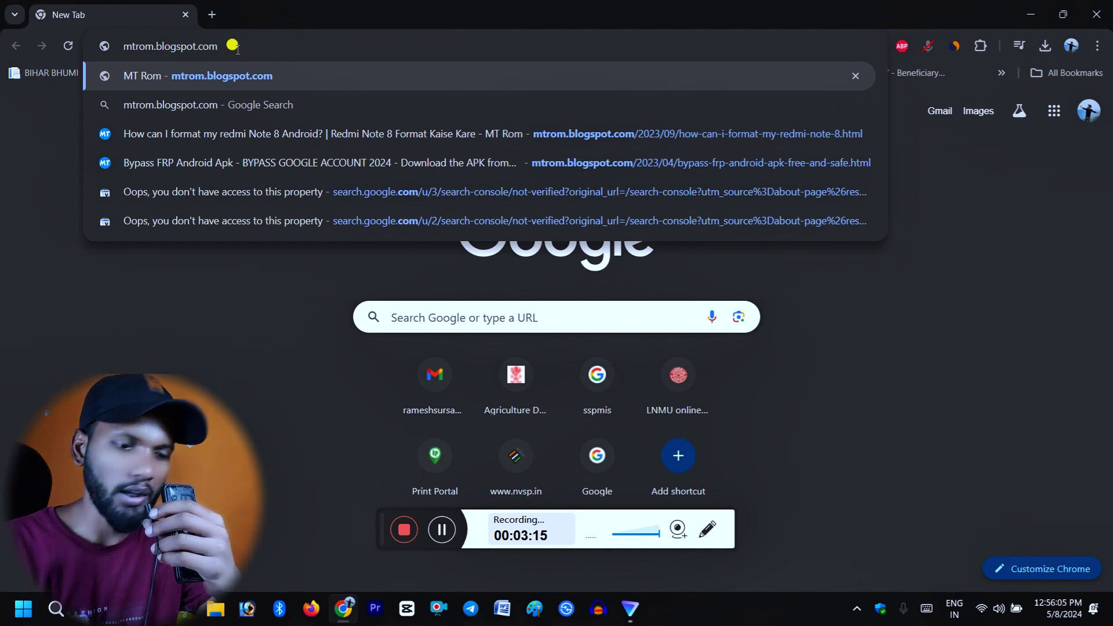
{"action": "key", "text": "Return"}
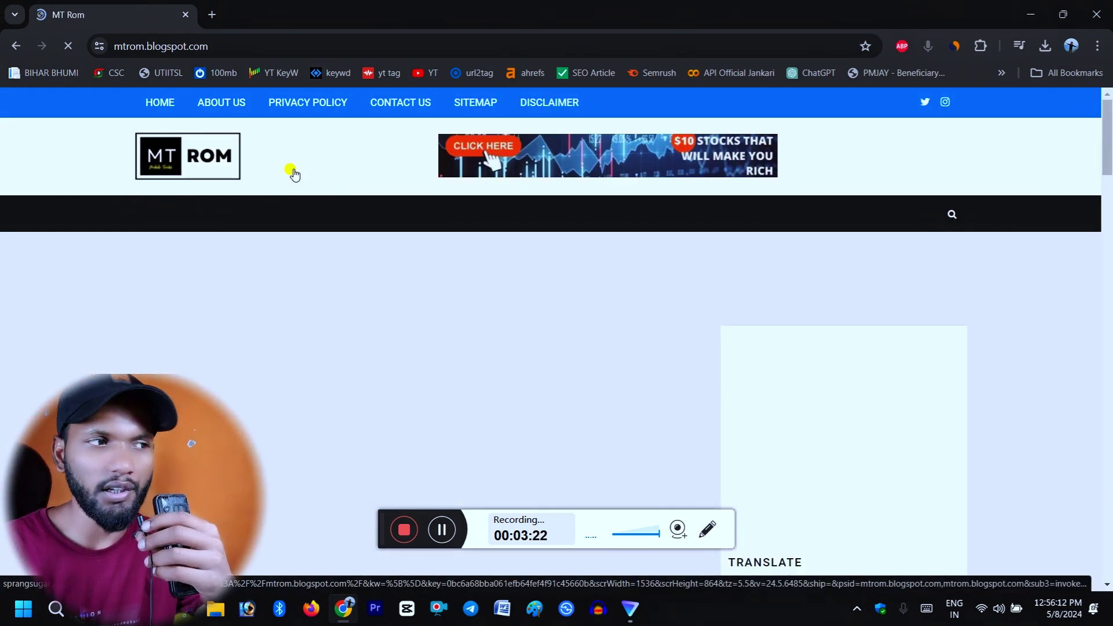
- Dismiss the advertisements on the MT Rom site and search its posts for "frp"
{"action": "scroll", "coordinate": [316, 179], "scroll_direction": "down", "scroll_amount": 8}
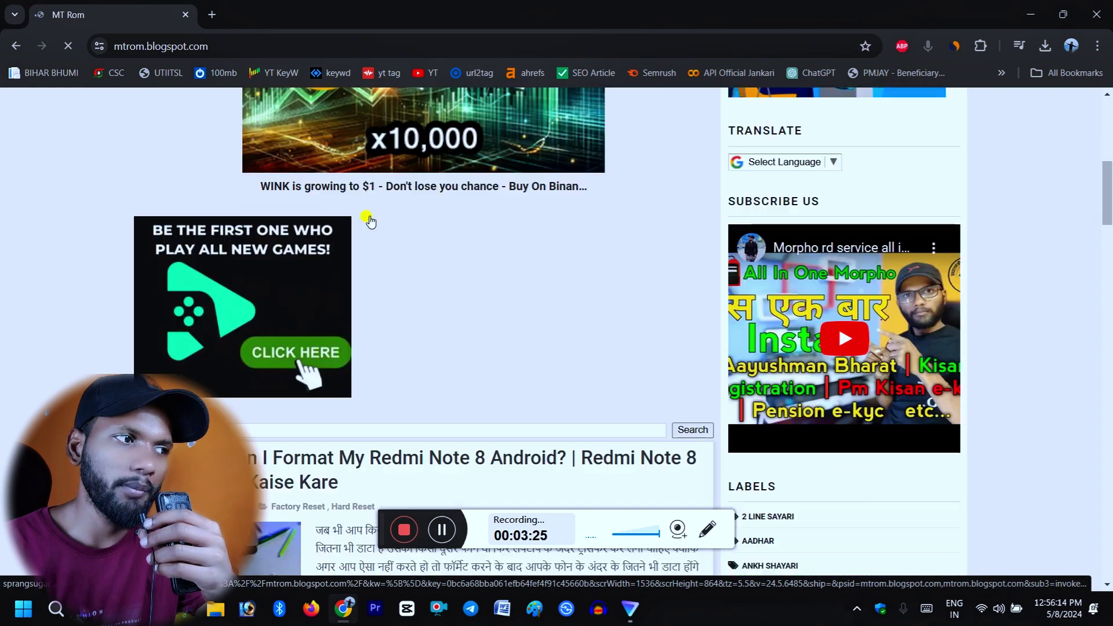
{"action": "scroll", "coordinate": [368, 221], "scroll_direction": "down", "scroll_amount": 6}
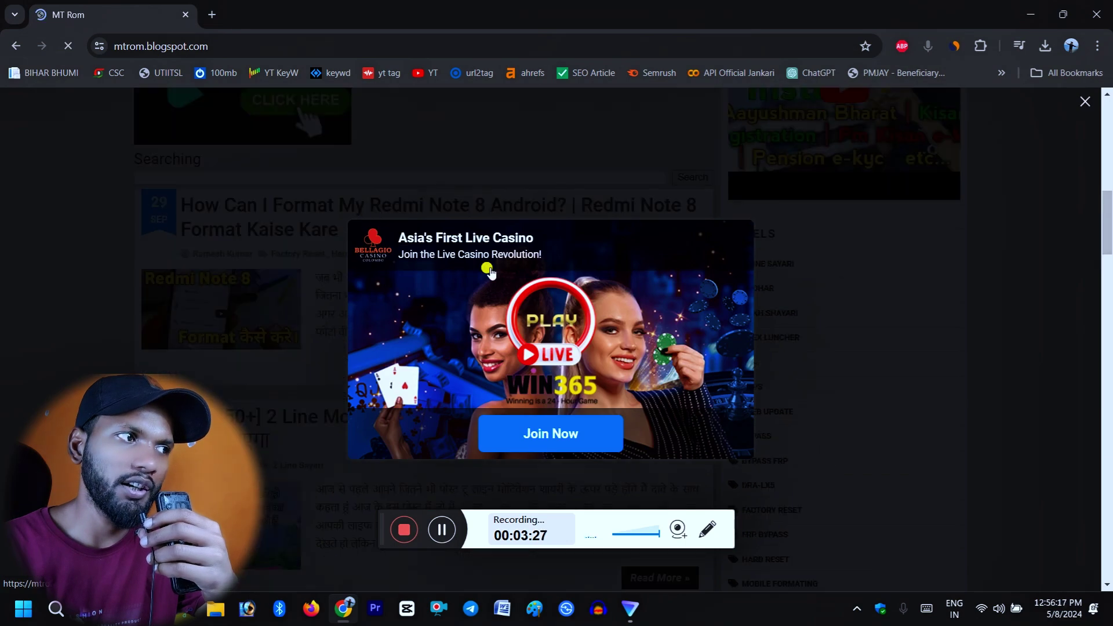
{"action": "left_click", "coordinate": [1085, 102]}
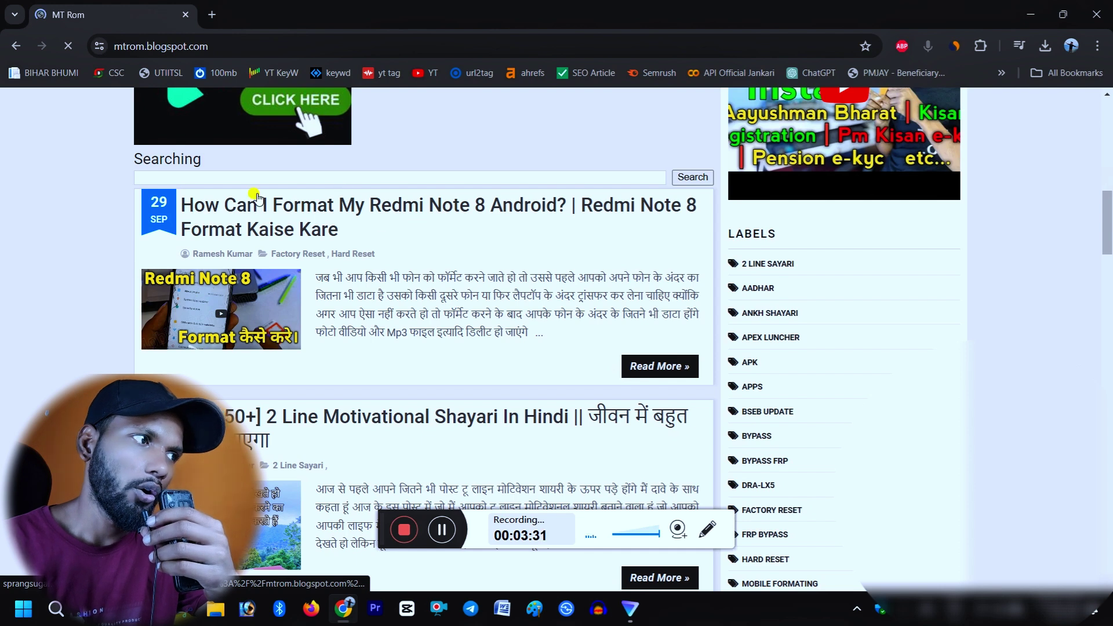
{"action": "left_click", "coordinate": [179, 178]}
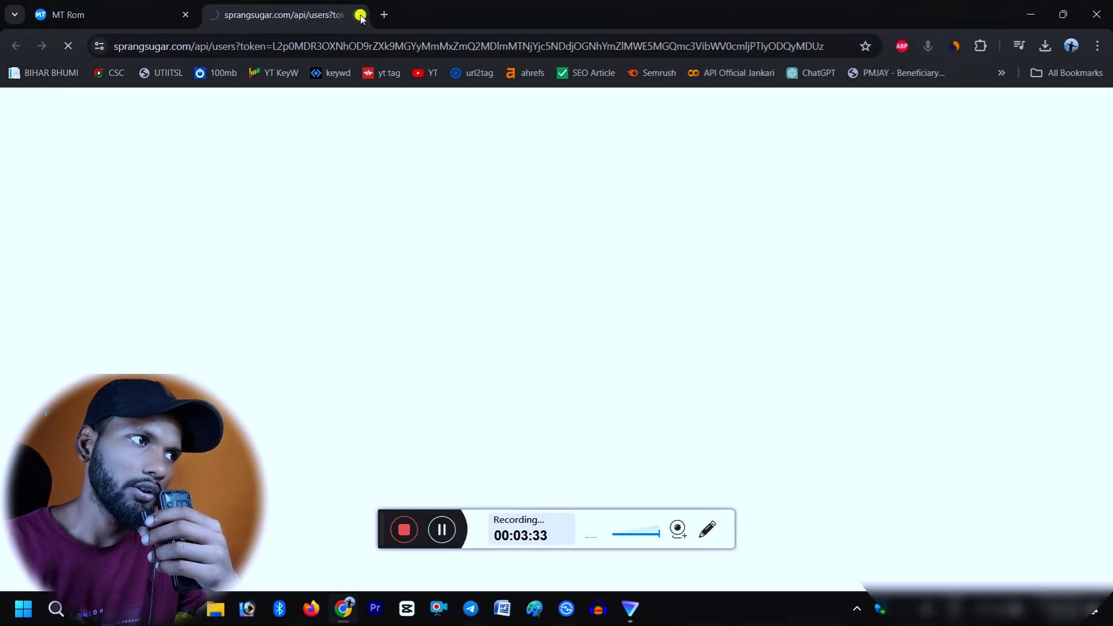
{"action": "left_click", "coordinate": [358, 15]}
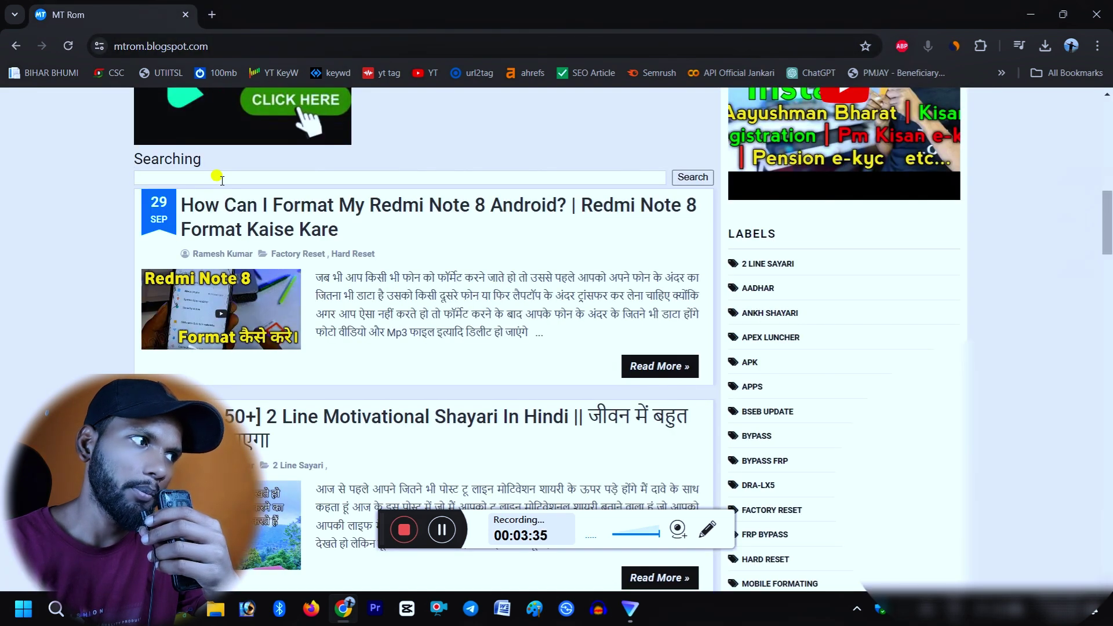
{"action": "left_click", "coordinate": [222, 180]}
{"action": "type", "text": "frp"}
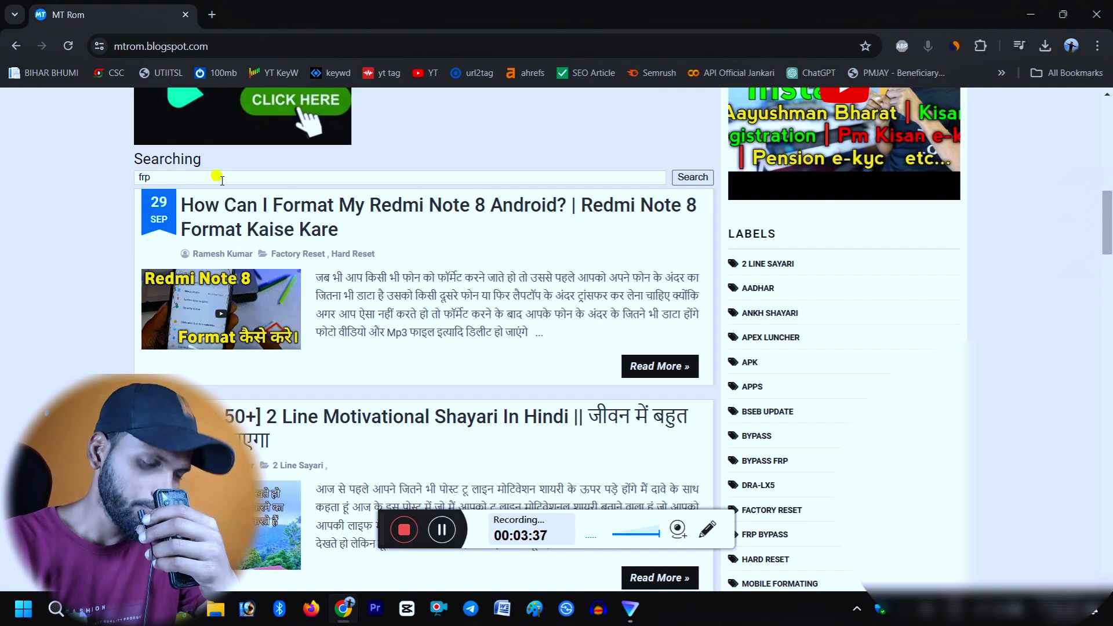
{"action": "key", "text": "Return"}
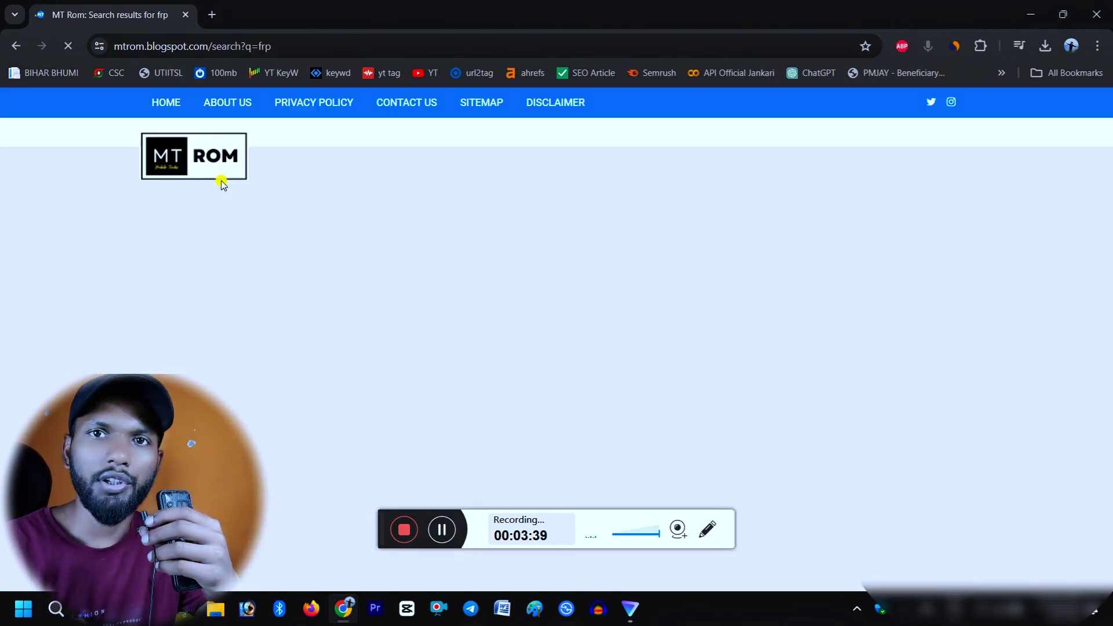
- Close the advertisements over the search results and open the post "Bypass FRP Android Apk - BYPASS GOOGLE ACCOUNT 2024"
{"action": "scroll", "coordinate": [374, 291], "scroll_direction": "down", "scroll_amount": 3}
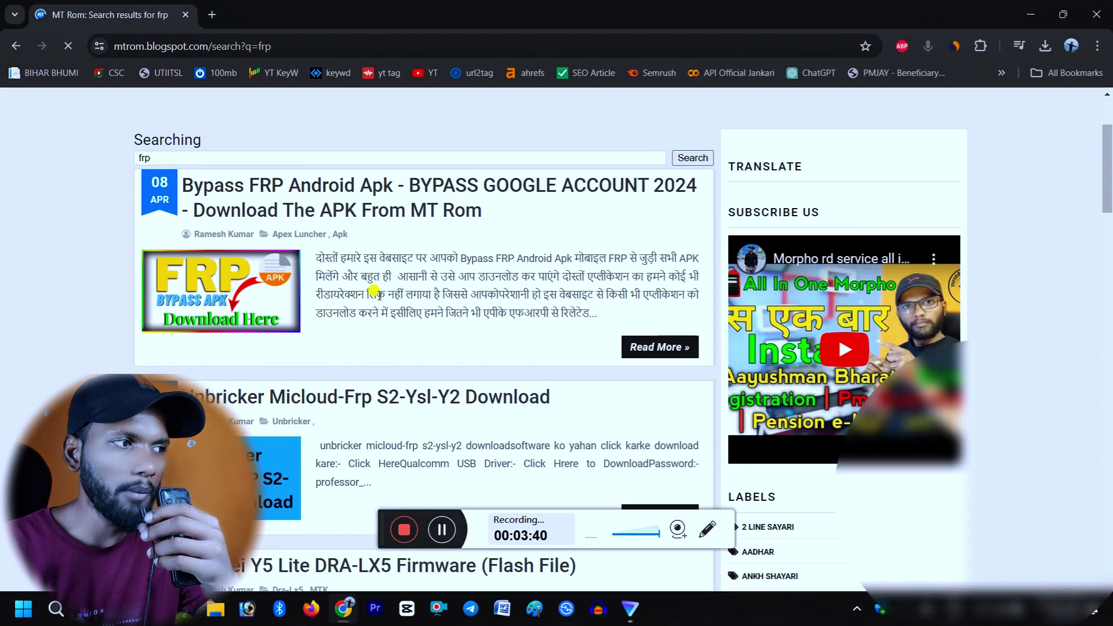
{"action": "scroll", "coordinate": [247, 336], "scroll_direction": "down", "scroll_amount": 10}
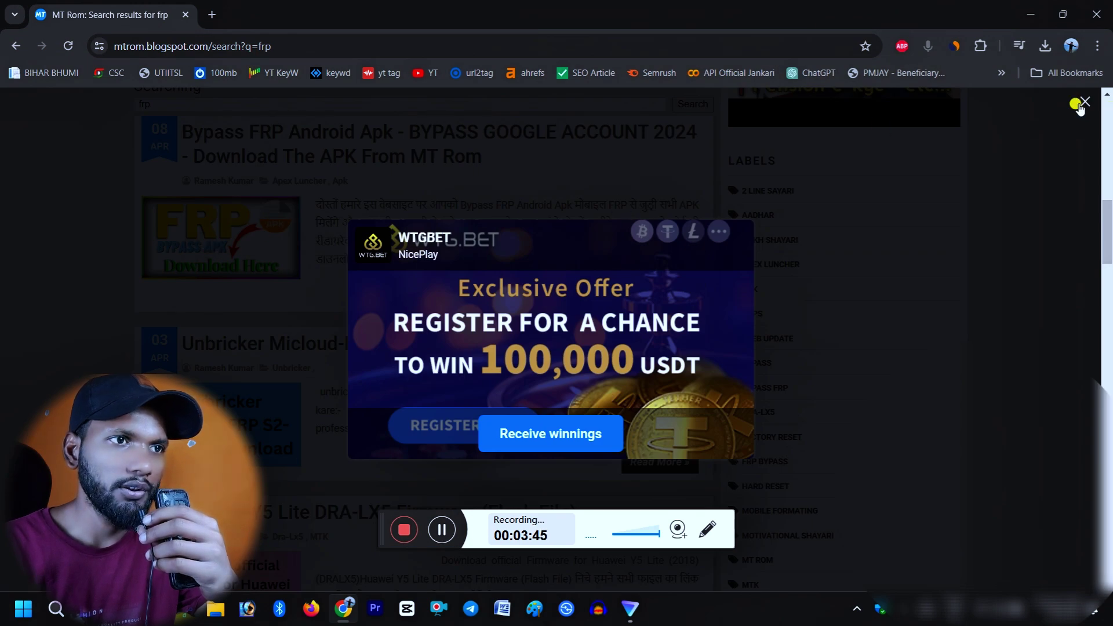
{"action": "left_click", "coordinate": [1081, 105]}
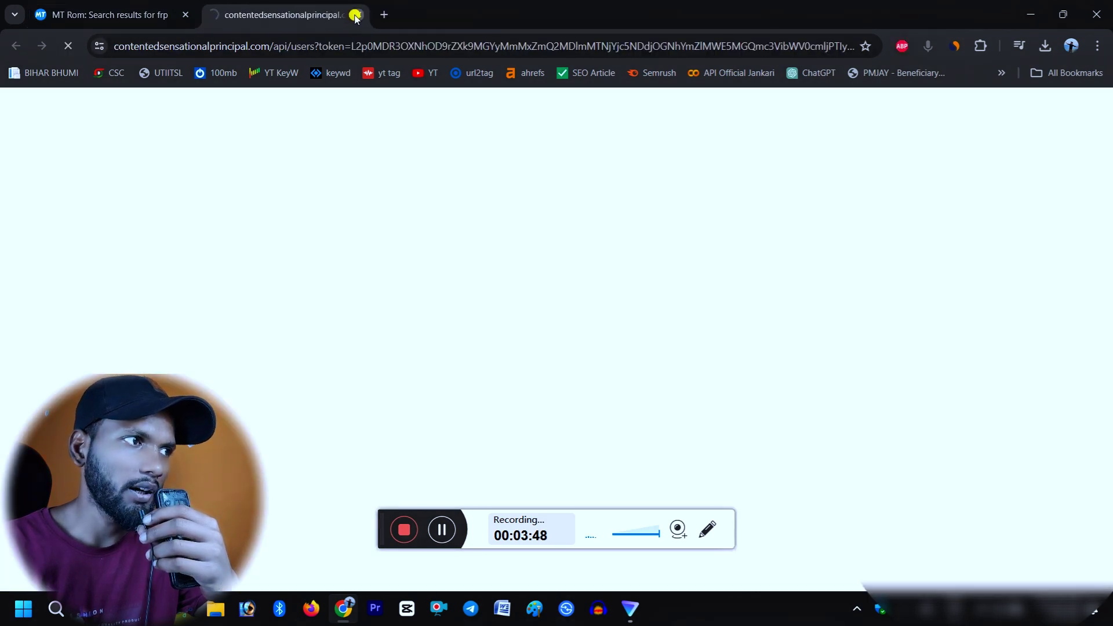
{"action": "left_click", "coordinate": [357, 14]}
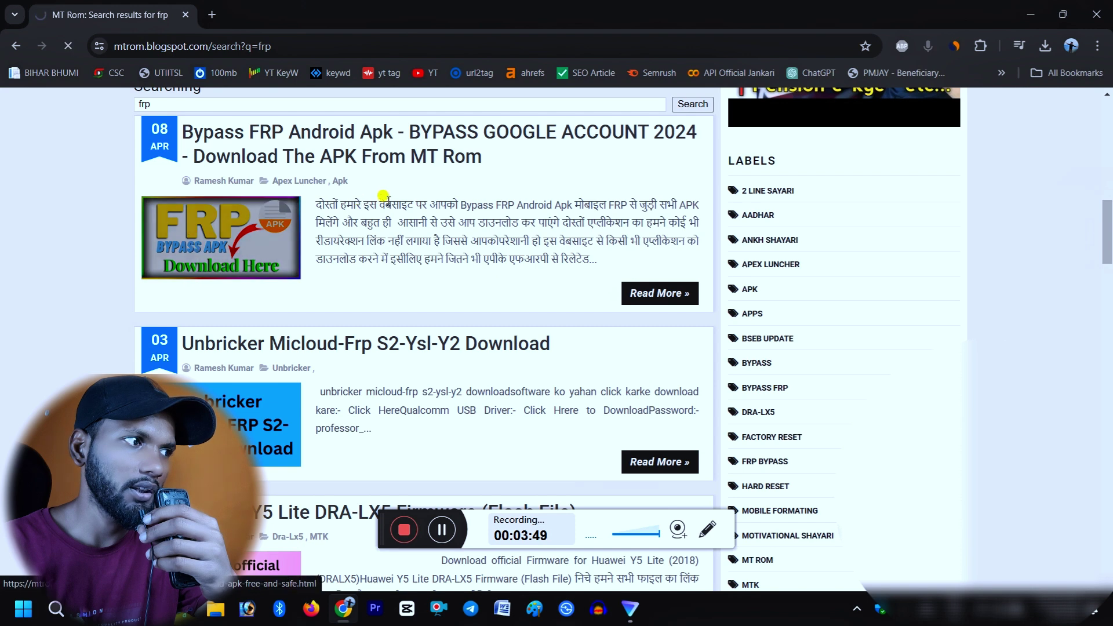
{"action": "left_click", "coordinate": [383, 197]}
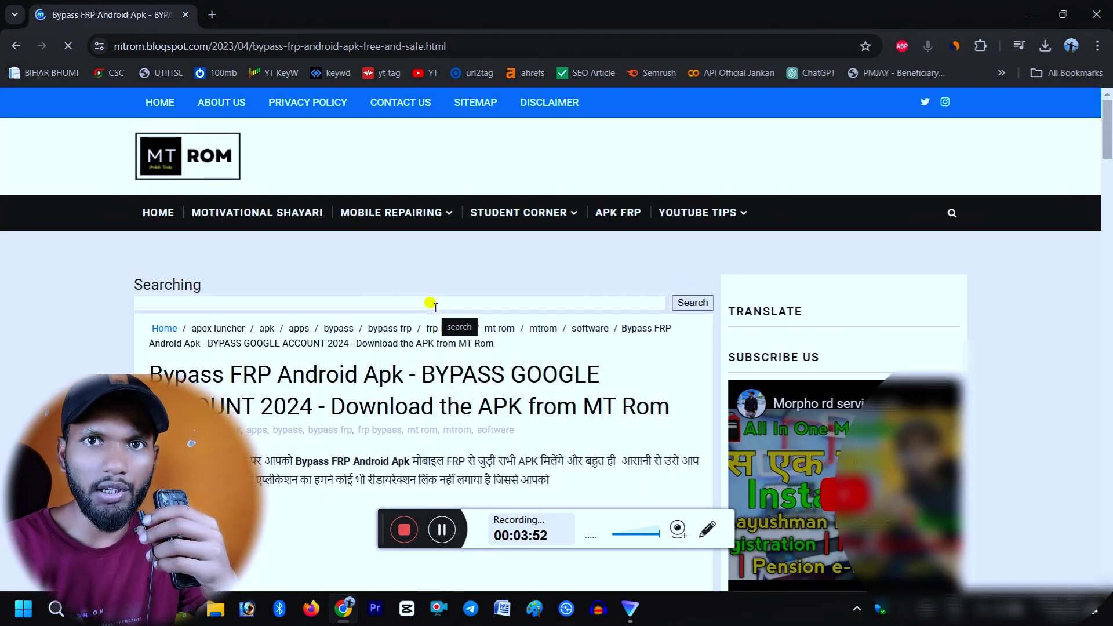
- Find the LYF Jio F320B Flash File (Stock ROM) download links in the post
{"action": "scroll", "coordinate": [435, 307], "scroll_direction": "down", "scroll_amount": 2}
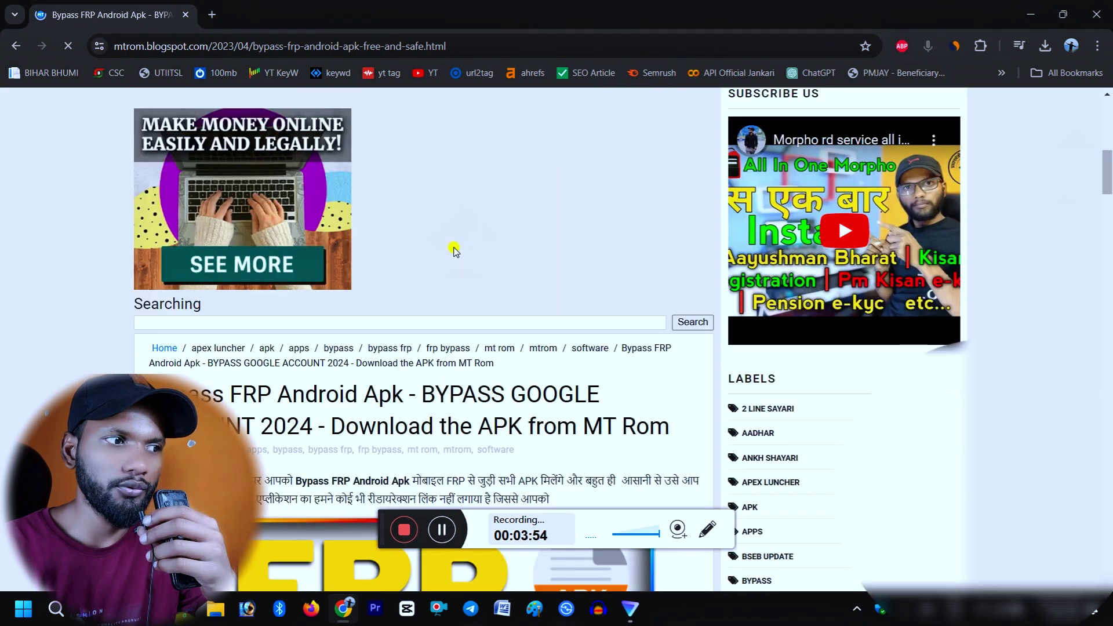
{"action": "scroll", "coordinate": [454, 250], "scroll_direction": "down", "scroll_amount": 20}
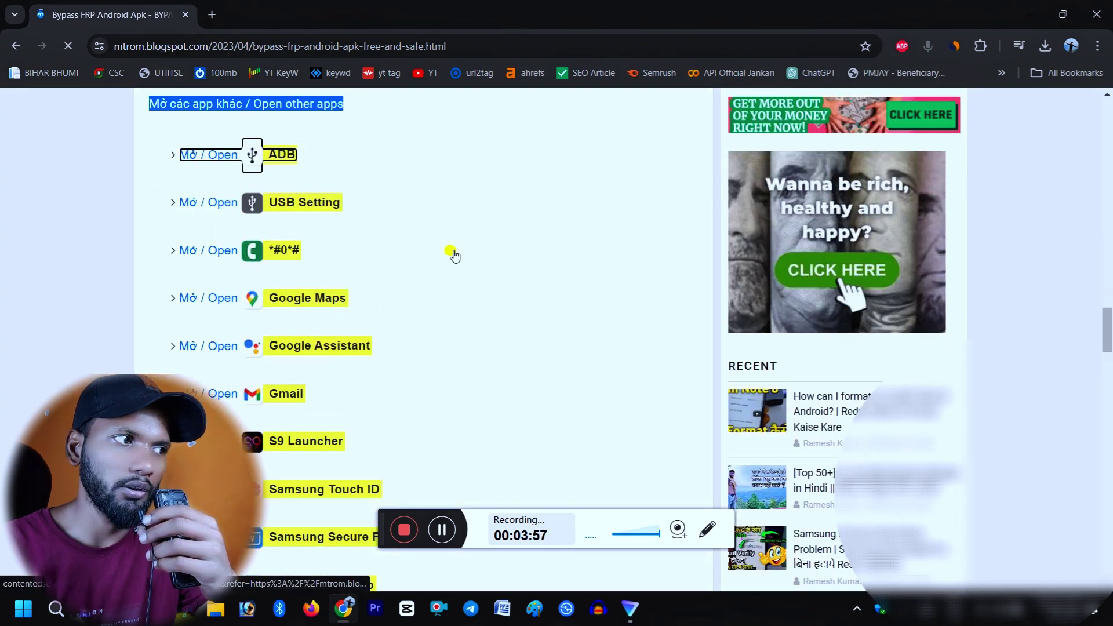
{"action": "scroll", "coordinate": [455, 254], "scroll_direction": "down", "scroll_amount": 20}
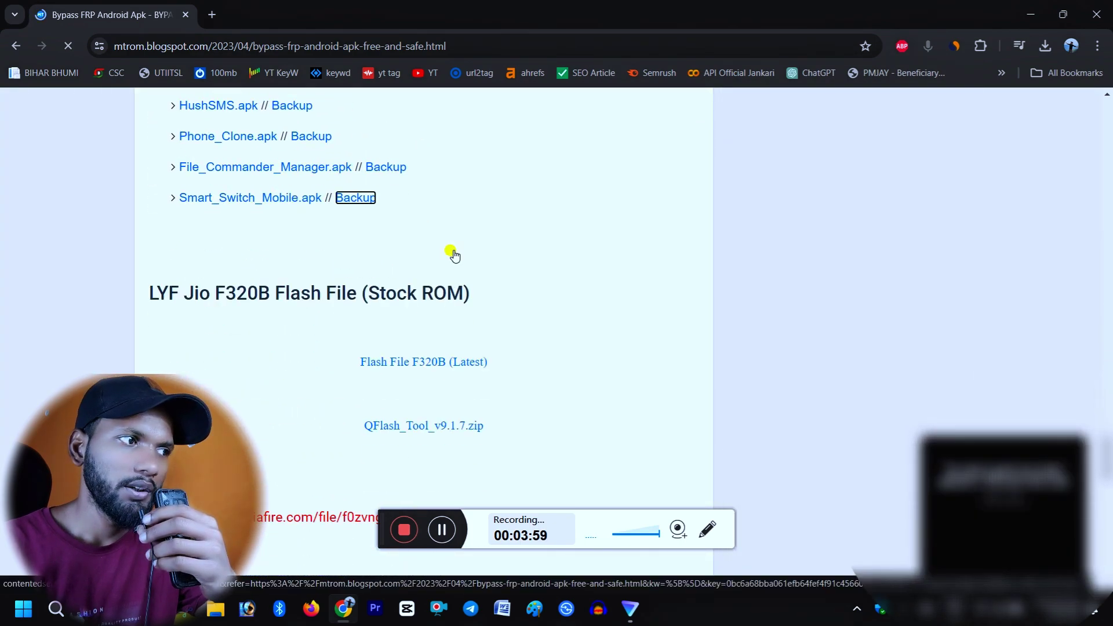
{"action": "scroll", "coordinate": [454, 254], "scroll_direction": "down", "scroll_amount": 4}
{"action": "scroll", "coordinate": [452, 251], "scroll_direction": "up", "scroll_amount": 3}
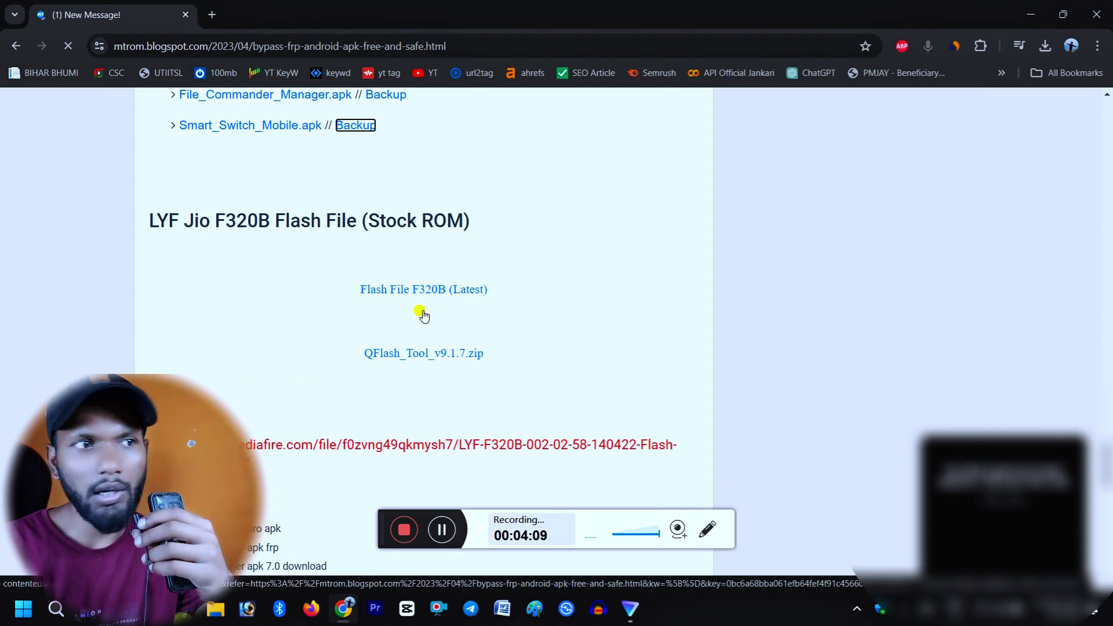
{"action": "left_click", "coordinate": [212, 14]}
{"action": "left_click", "coordinate": [164, 39]}
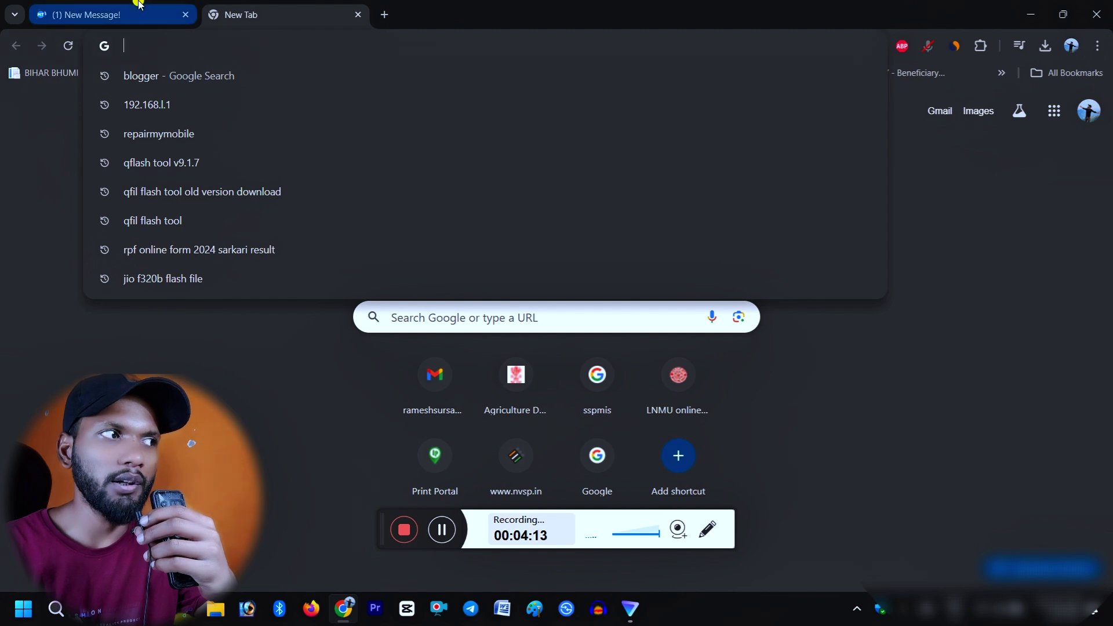
{"action": "mouse_move", "coordinate": [139, 3]}
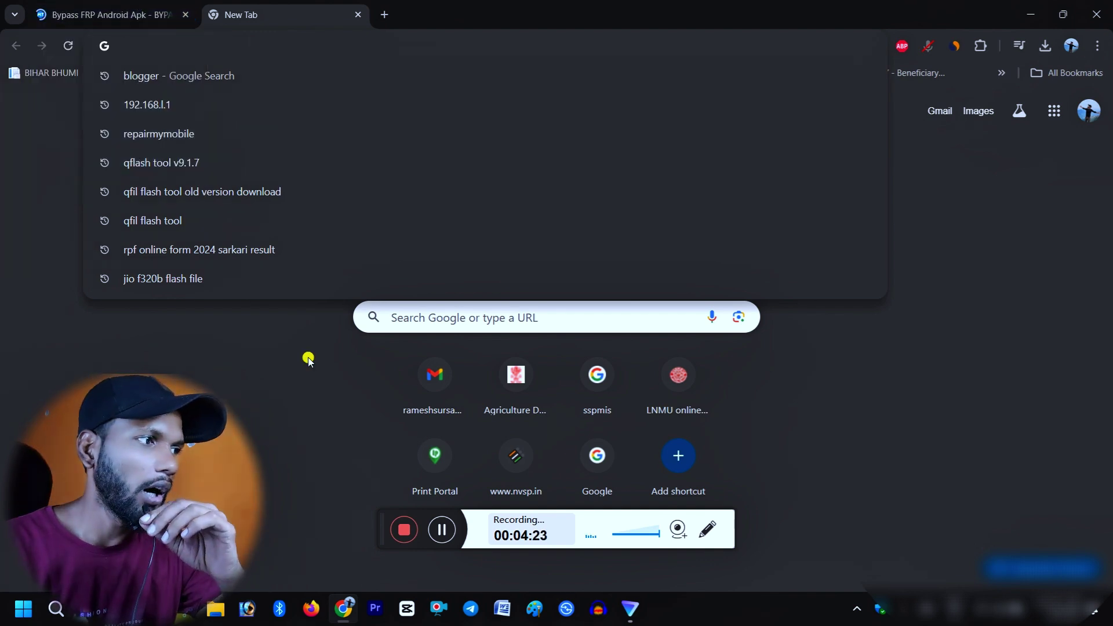
{"action": "left_click", "coordinate": [156, 3]}
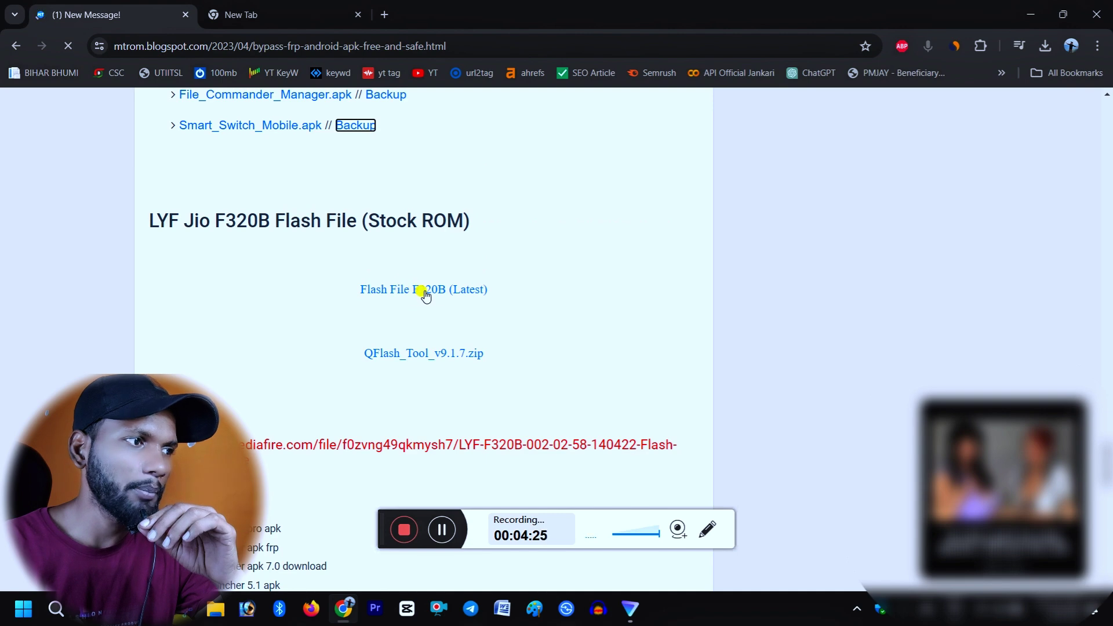
- Open the MediaFire download page of Flash File F320B (Latest), closing the advertisement tab that interrupts it
{"action": "left_click", "coordinate": [391, 288]}
{"action": "left_click", "coordinate": [356, 15]}
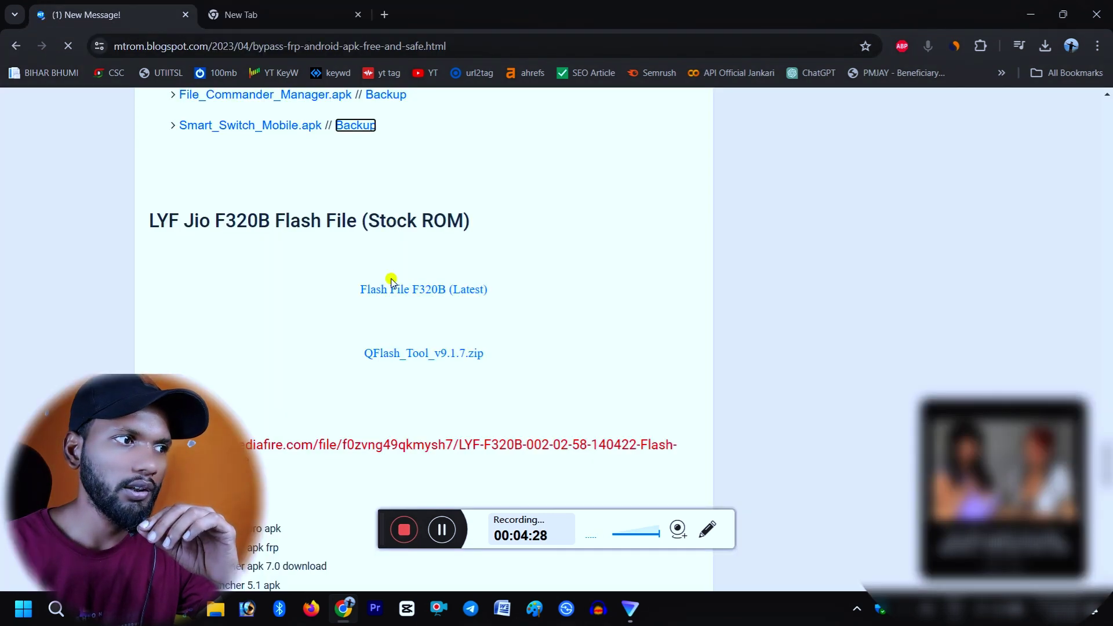
{"action": "left_click", "coordinate": [392, 291]}
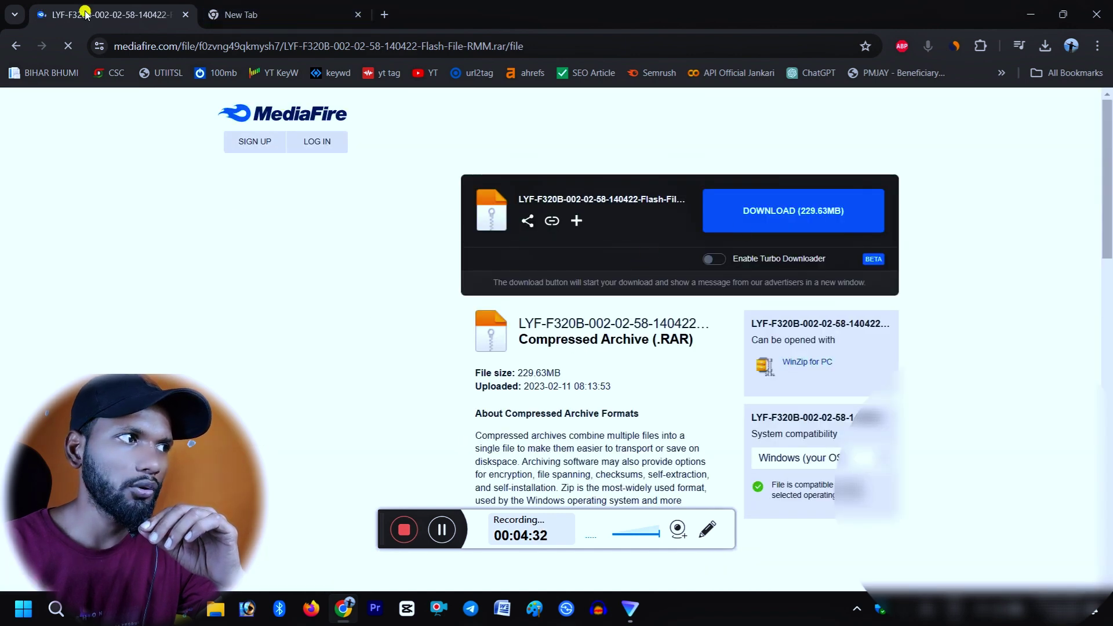
- Return to the post, open the Icedrive download page of QFlash_Tool_v9.1.7.zip and close the extra tabs
{"action": "left_click", "coordinate": [33, 37]}
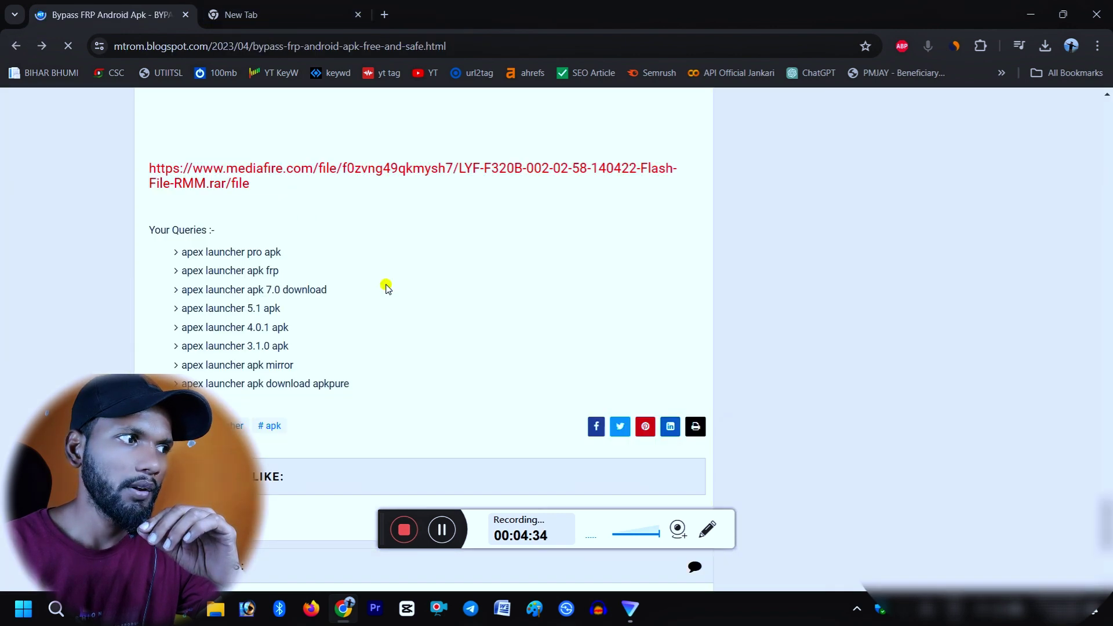
{"action": "scroll", "coordinate": [426, 280], "scroll_direction": "down", "scroll_amount": 5}
{"action": "scroll", "coordinate": [427, 281], "scroll_direction": "up", "scroll_amount": 10}
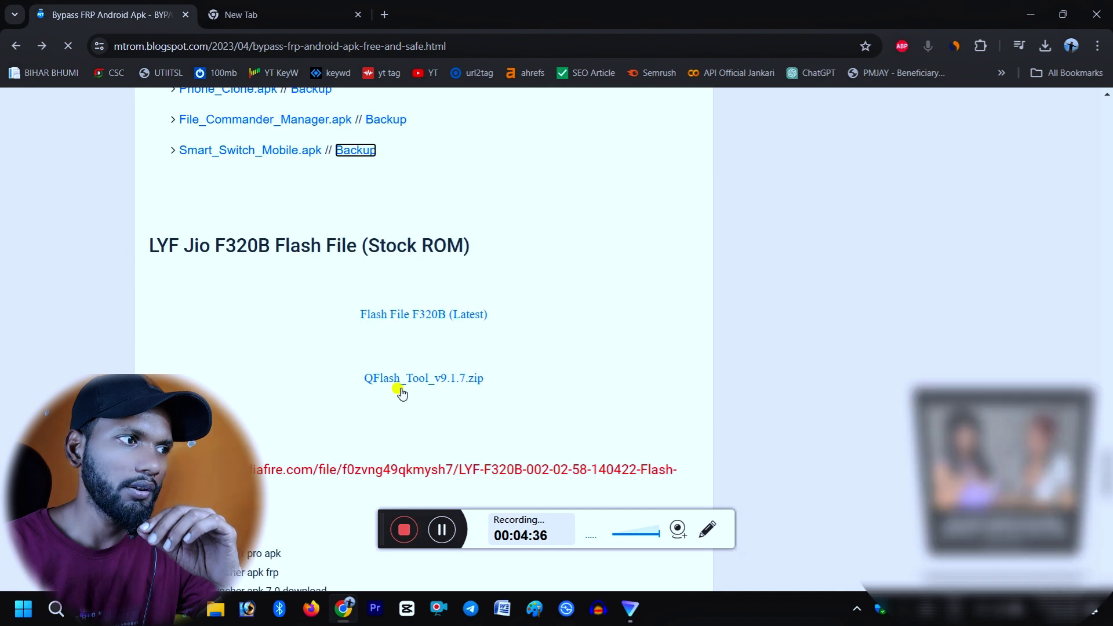
{"action": "left_click", "coordinate": [398, 382]}
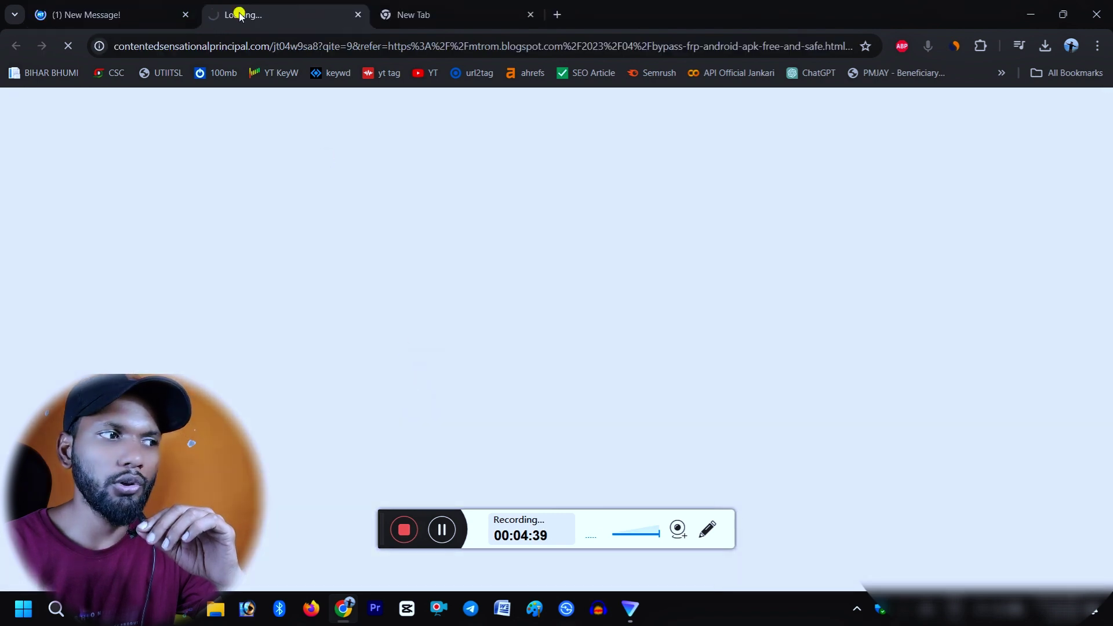
{"action": "left_click", "coordinate": [156, 13]}
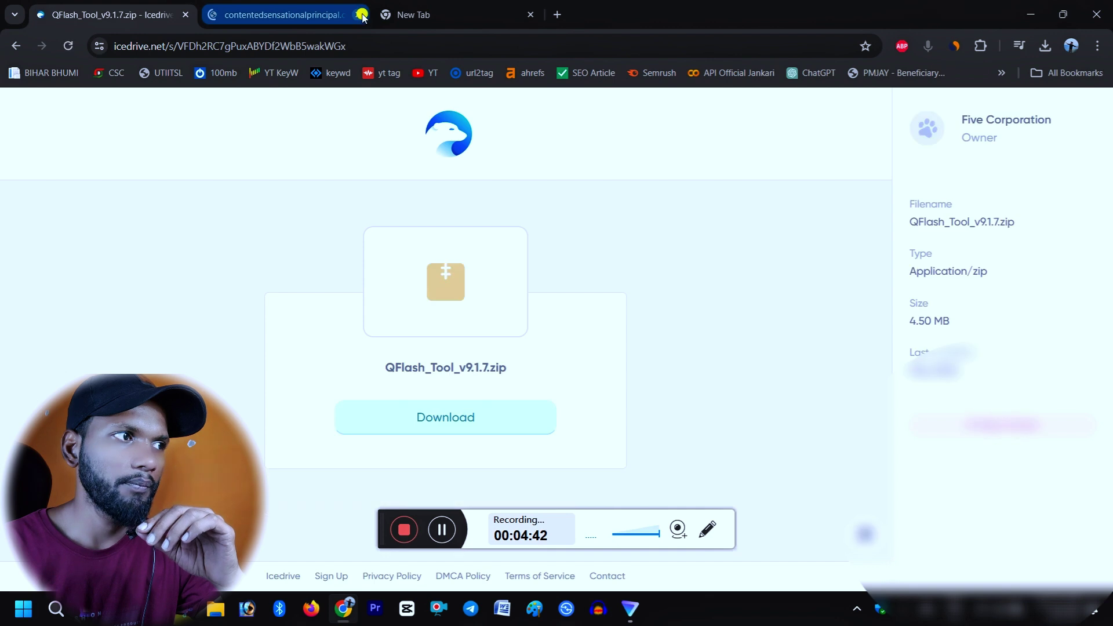
{"action": "left_click", "coordinate": [357, 14]}
{"action": "left_click", "coordinate": [358, 15]}
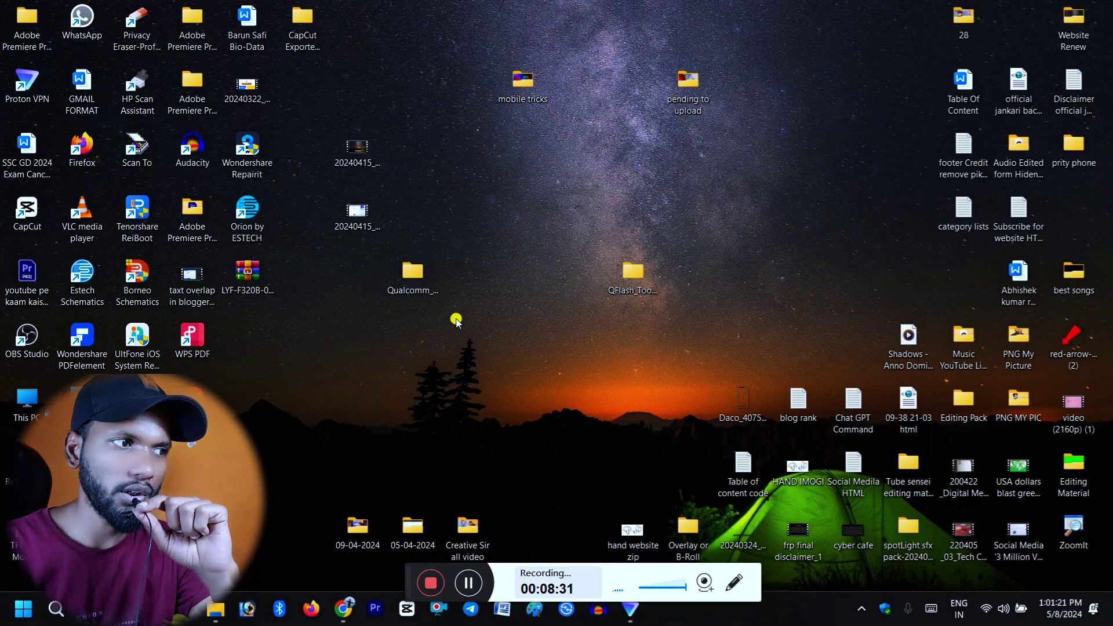
{"action": "mouse_move", "coordinate": [348, 614]}
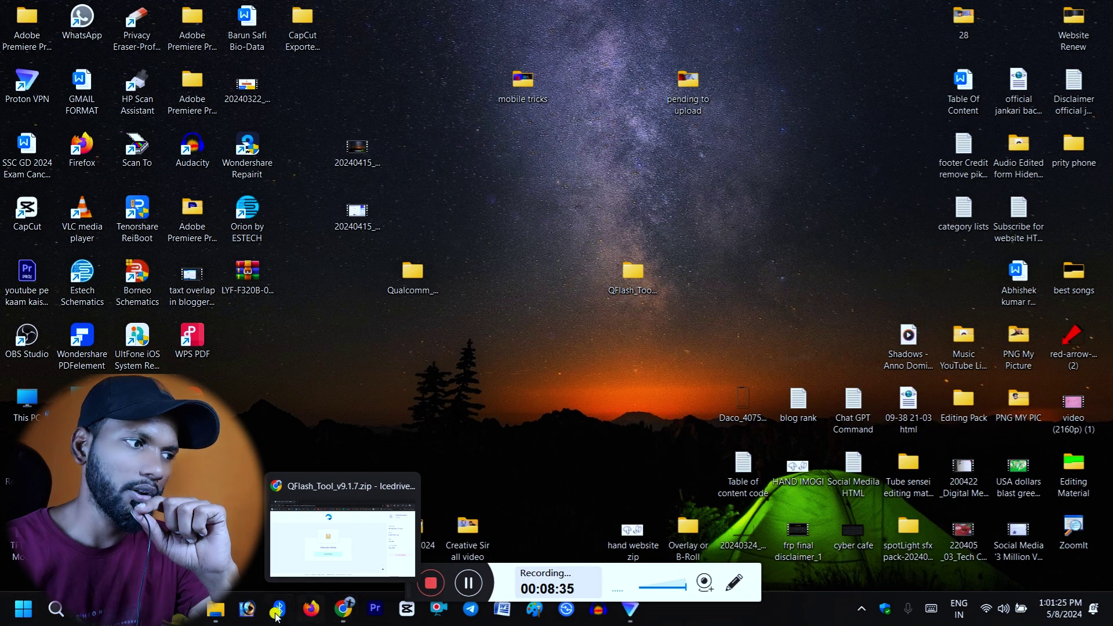
{"action": "left_click", "coordinate": [216, 609]}
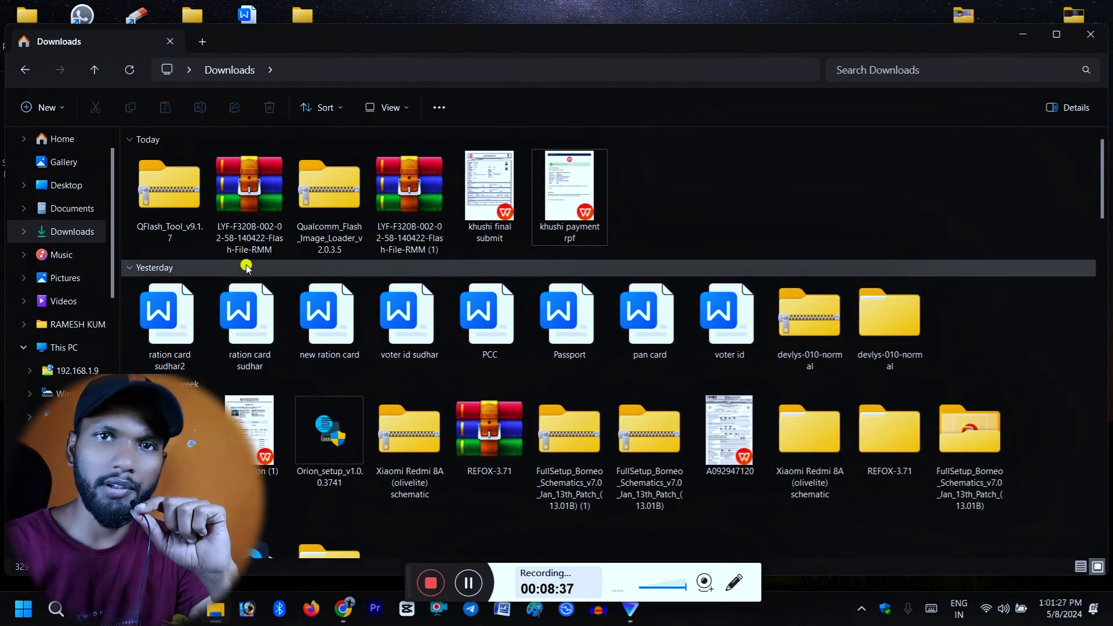
{"action": "left_click", "coordinate": [251, 206]}
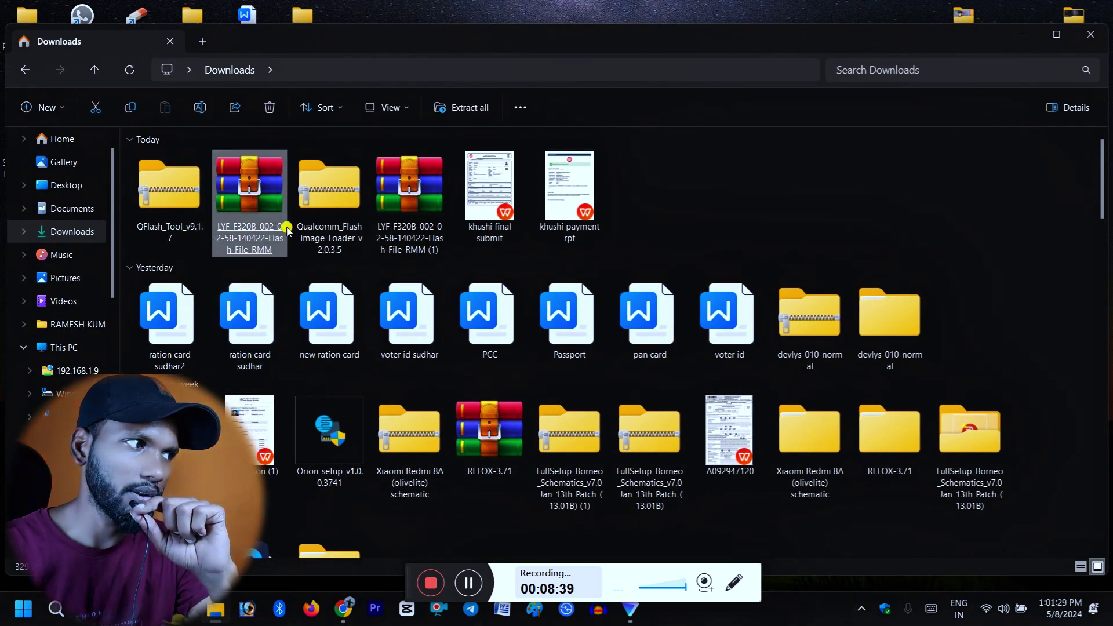
{"action": "right_click", "coordinate": [247, 199]}
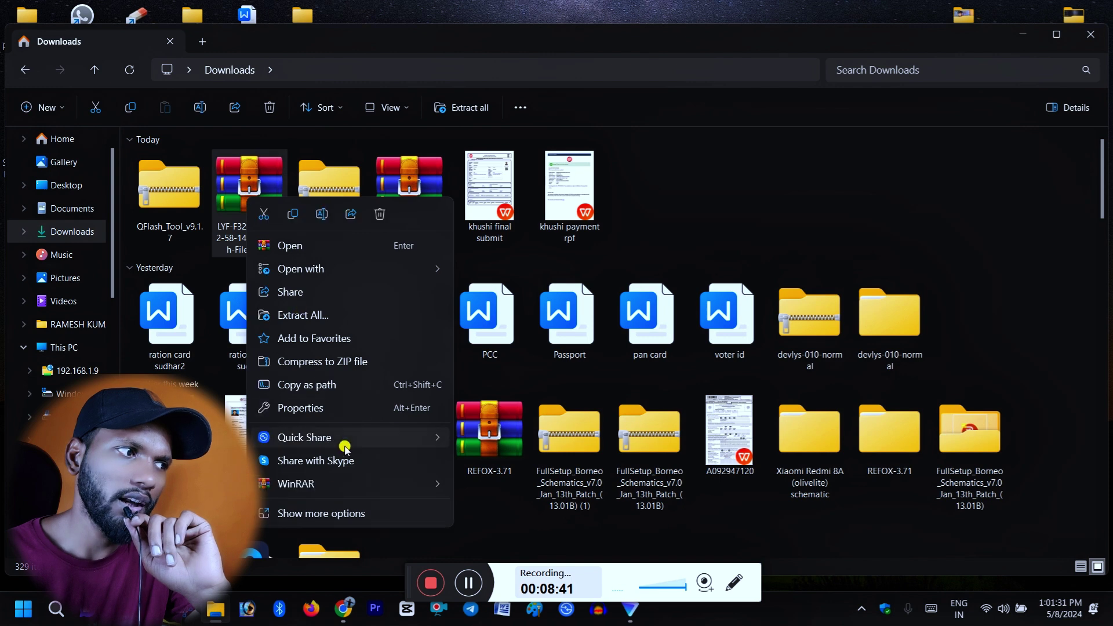
{"action": "mouse_move", "coordinate": [392, 488]}
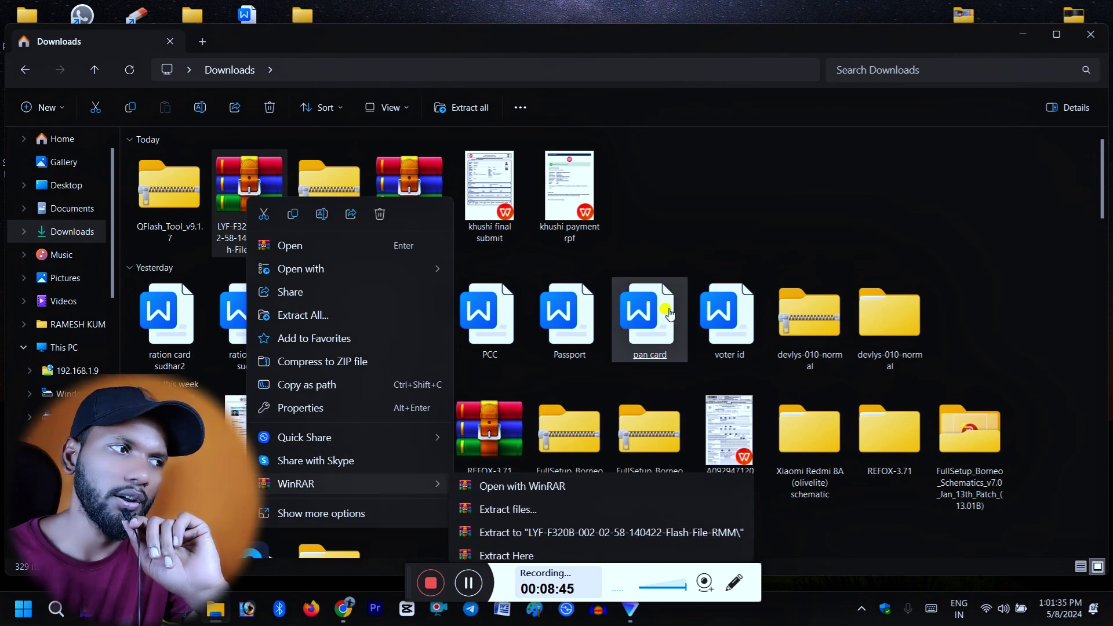
{"action": "left_click", "coordinate": [698, 179]}
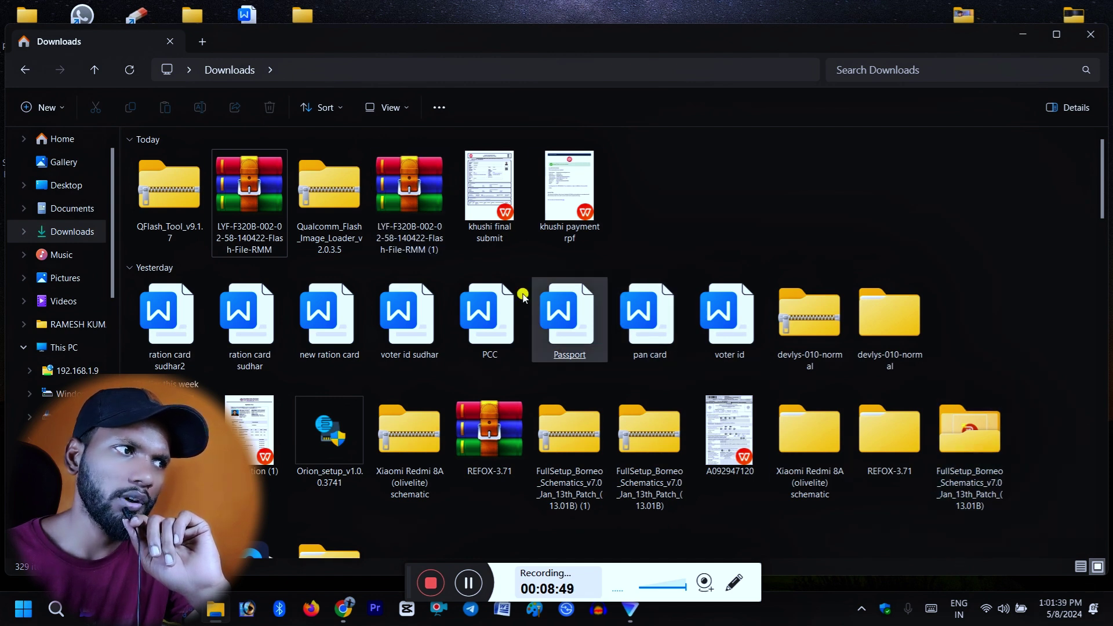
{"action": "left_click", "coordinate": [238, 193]}
{"action": "right_click", "coordinate": [238, 193]}
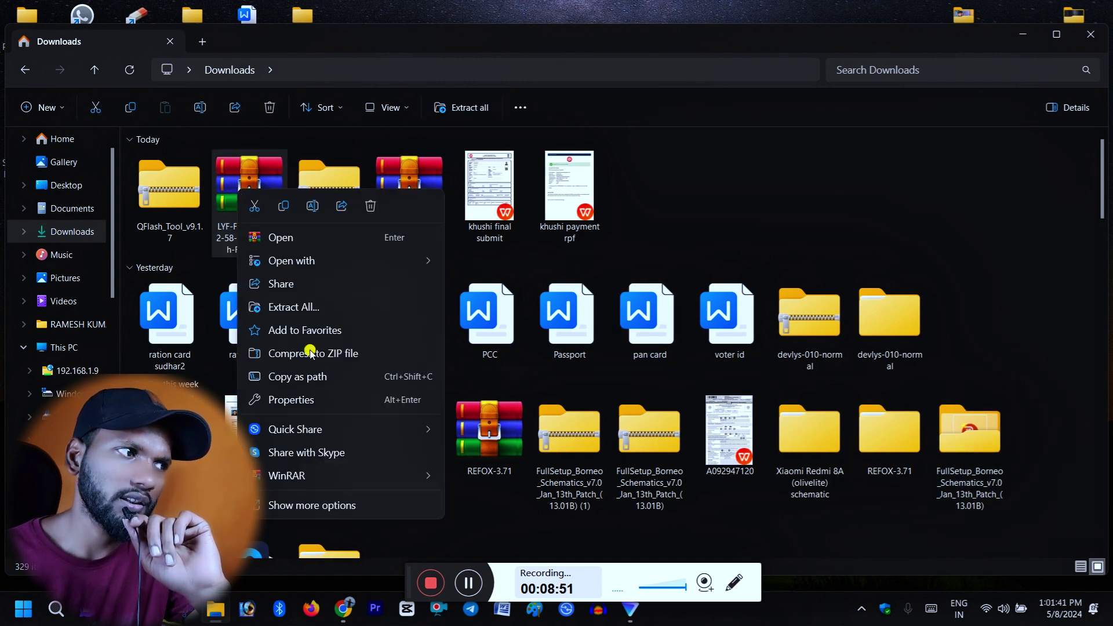
{"action": "mouse_move", "coordinate": [356, 476]}
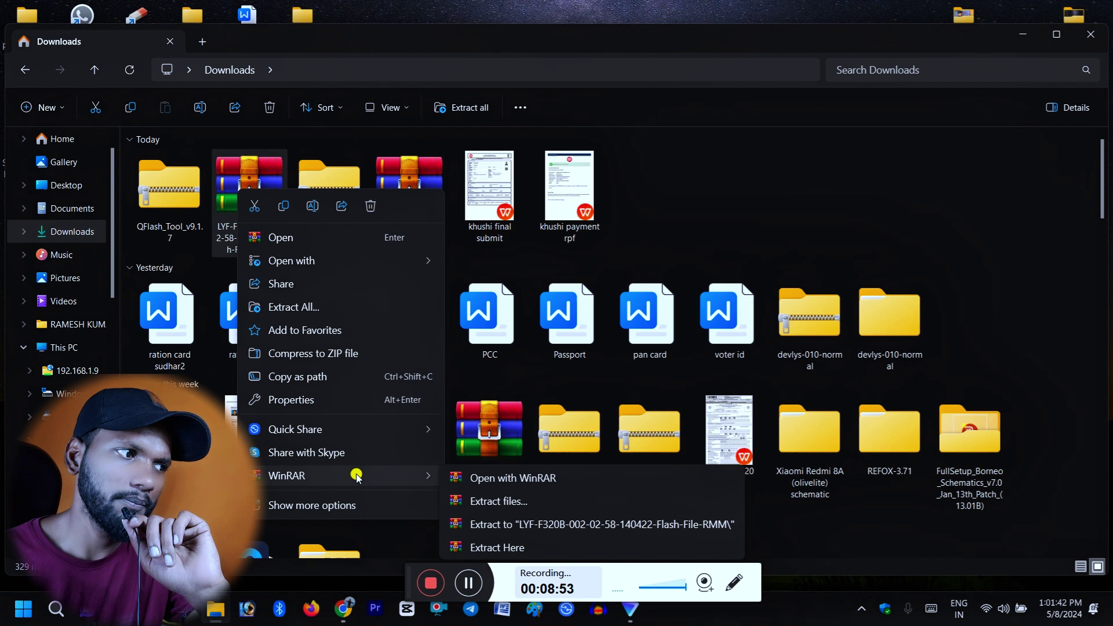
{"action": "left_click", "coordinate": [509, 525]}
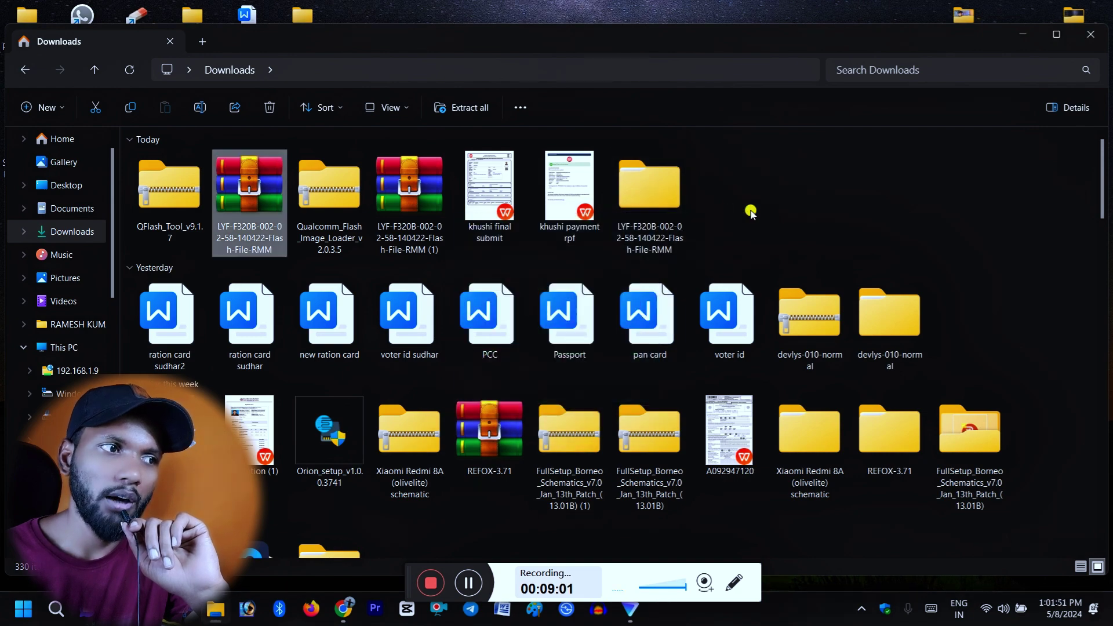
{"action": "left_click_drag", "start_coordinate": [650, 191], "coordinate": [481, 393]}
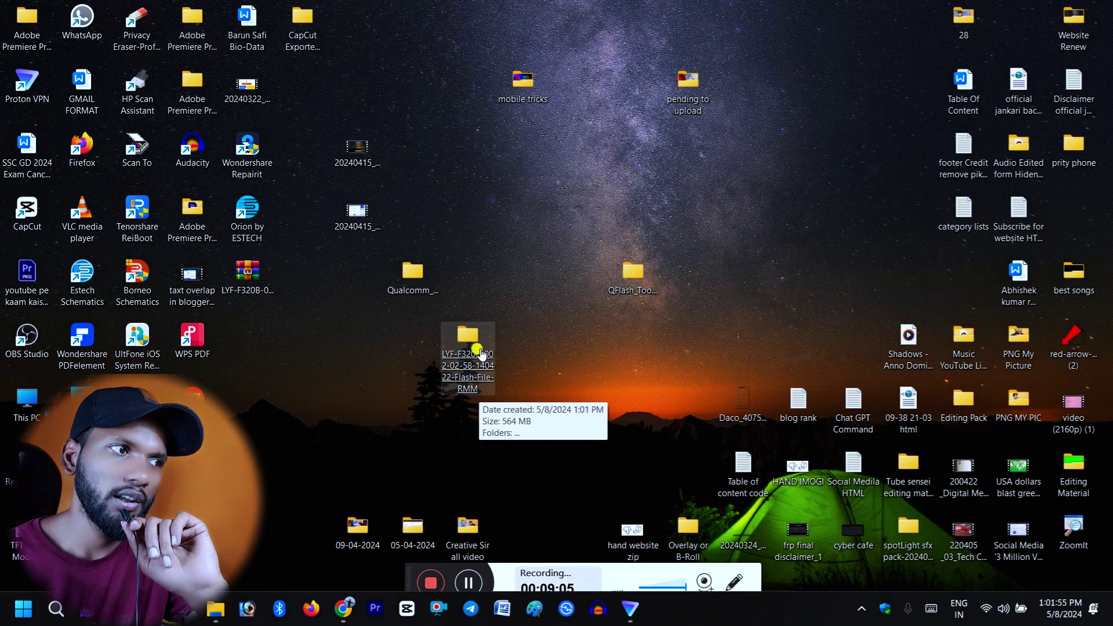
{"action": "double_click", "coordinate": [469, 342]}
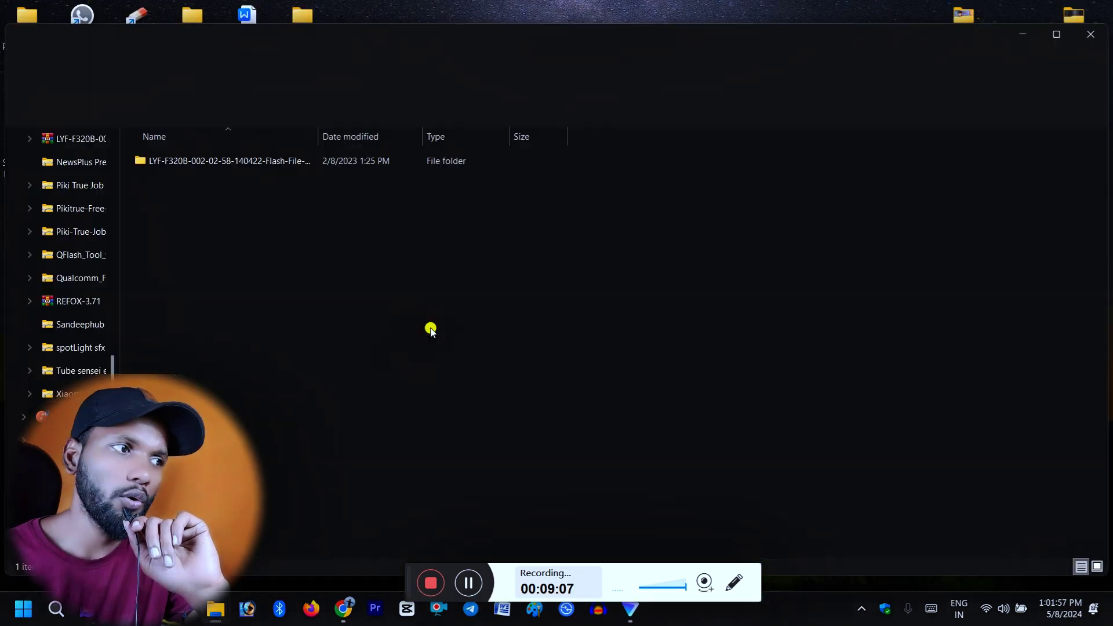
{"action": "double_click", "coordinate": [166, 163]}
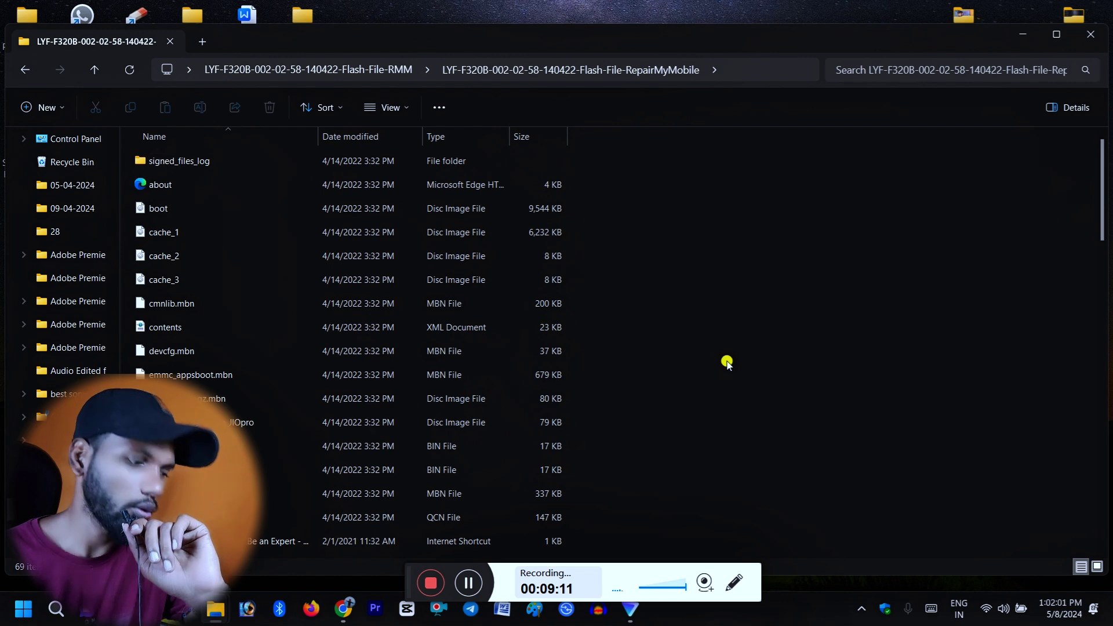
{"action": "key", "text": "ctrl+a"}
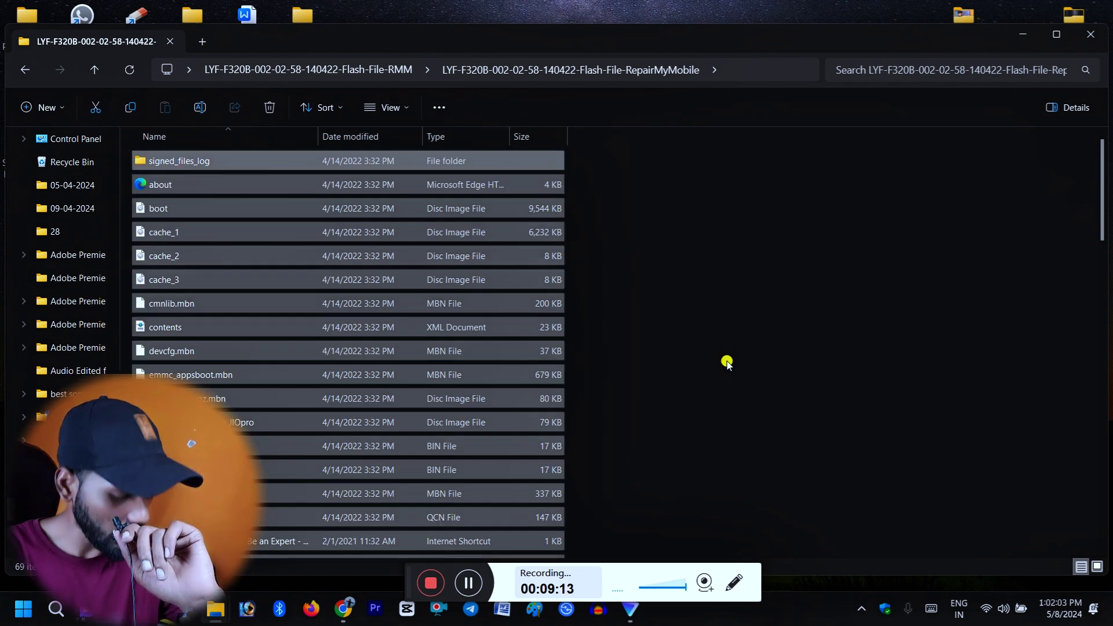
{"action": "key", "text": "ctrl+x"}
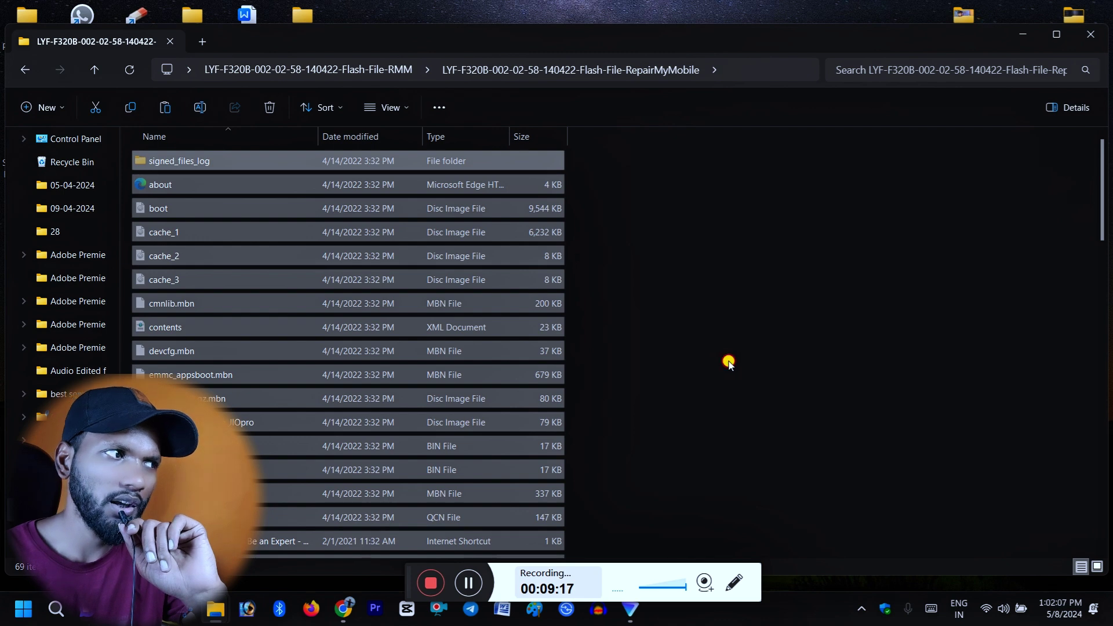
{"action": "left_click", "coordinate": [36, 73]}
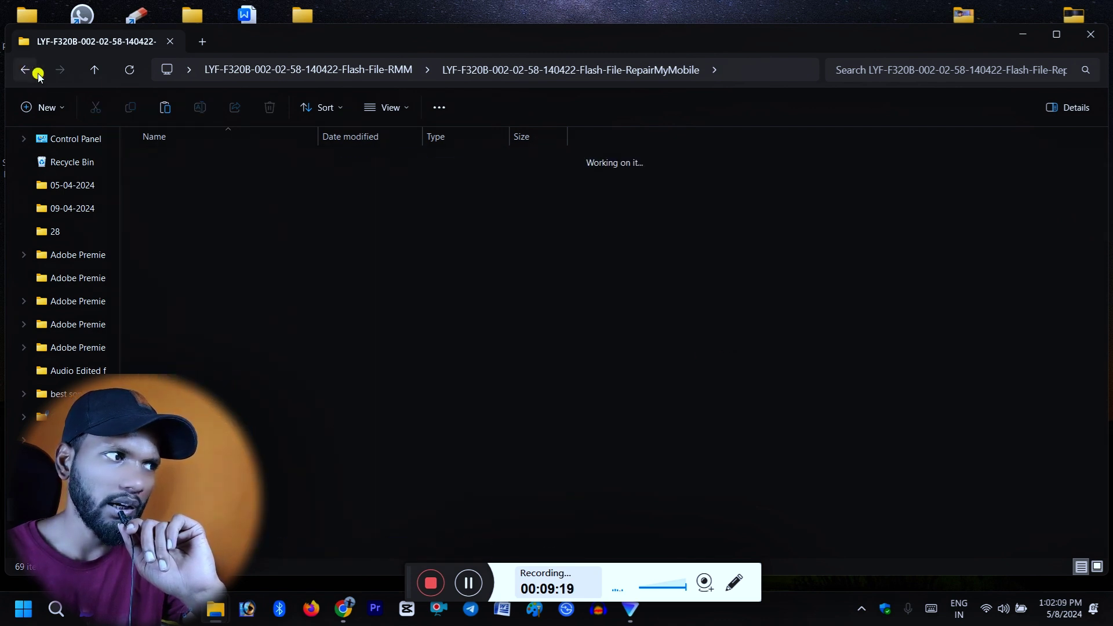
{"action": "right_click", "coordinate": [358, 242]}
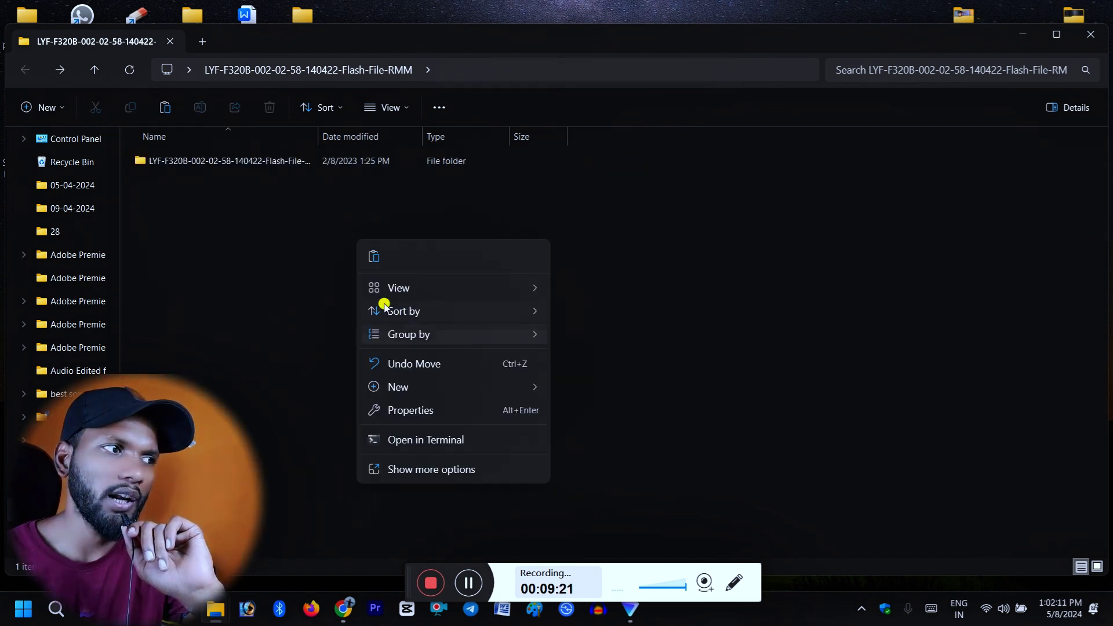
{"action": "left_click", "coordinate": [372, 257]}
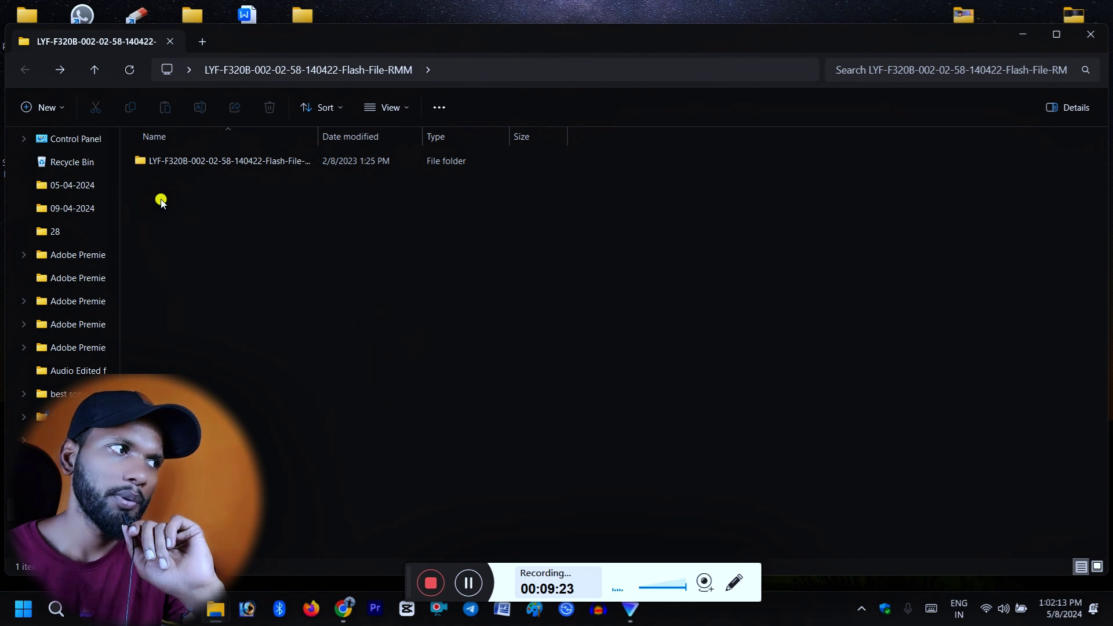
- Delete the emptied RepairMyMobile subfolder from the flash file folder and close the window
{"action": "left_click", "coordinate": [162, 161]}
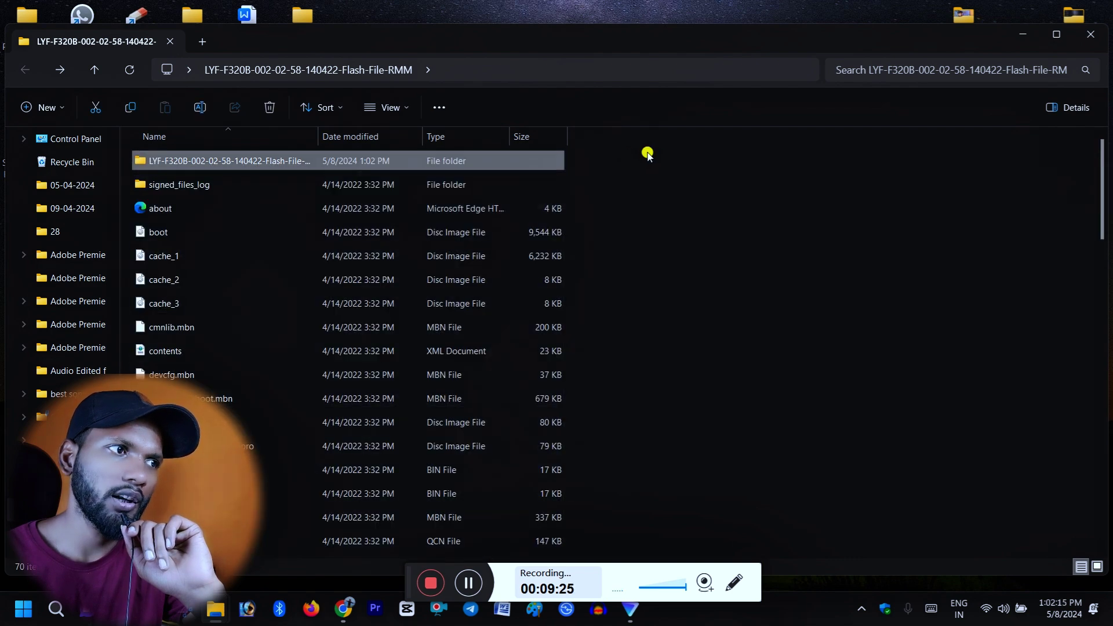
{"action": "left_click", "coordinate": [648, 155]}
{"action": "left_click", "coordinate": [343, 161]}
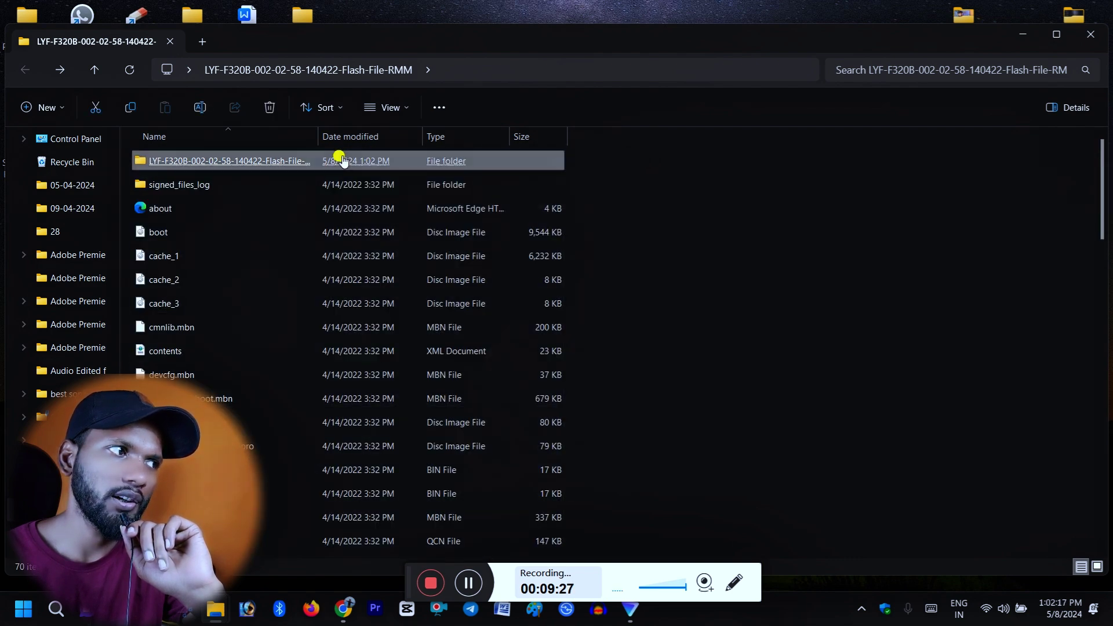
{"action": "key", "text": "Delete"}
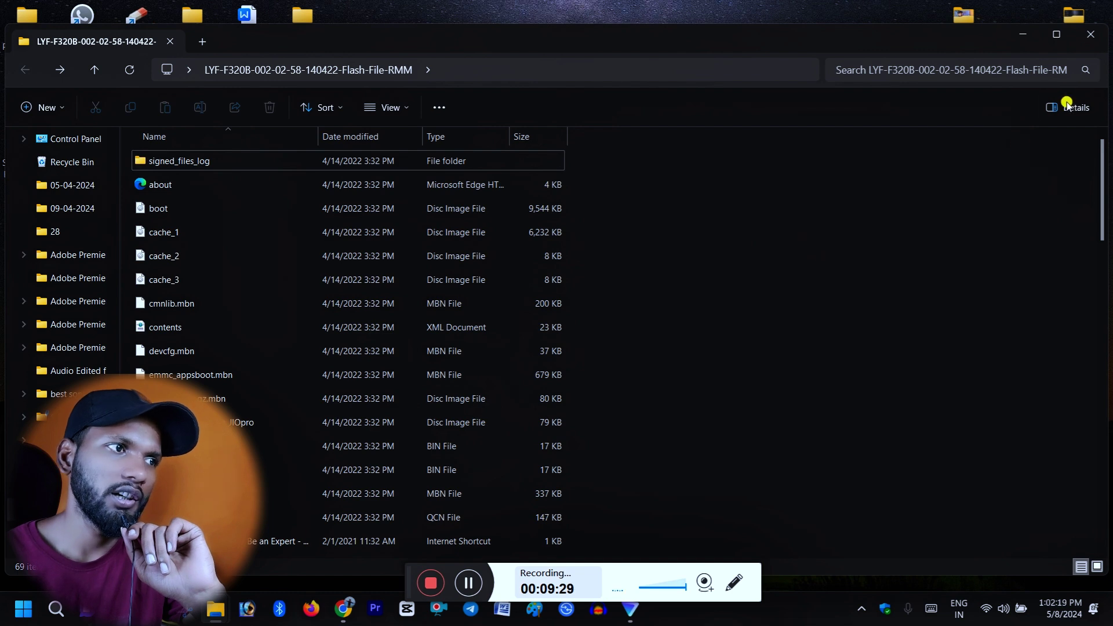
{"action": "left_click", "coordinate": [1082, 36]}
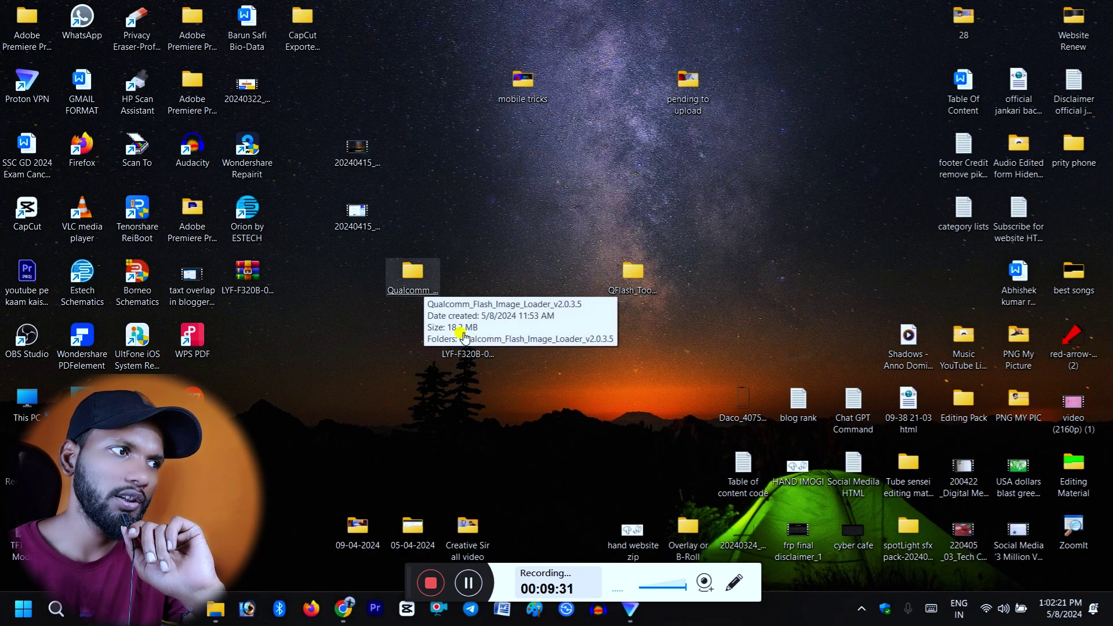
- Copy the extracted LYF-F320B flash file folder from the desktop and open the Windows (C:) drive, returning to the desktop without pasting
{"action": "right_click", "coordinate": [467, 348]}
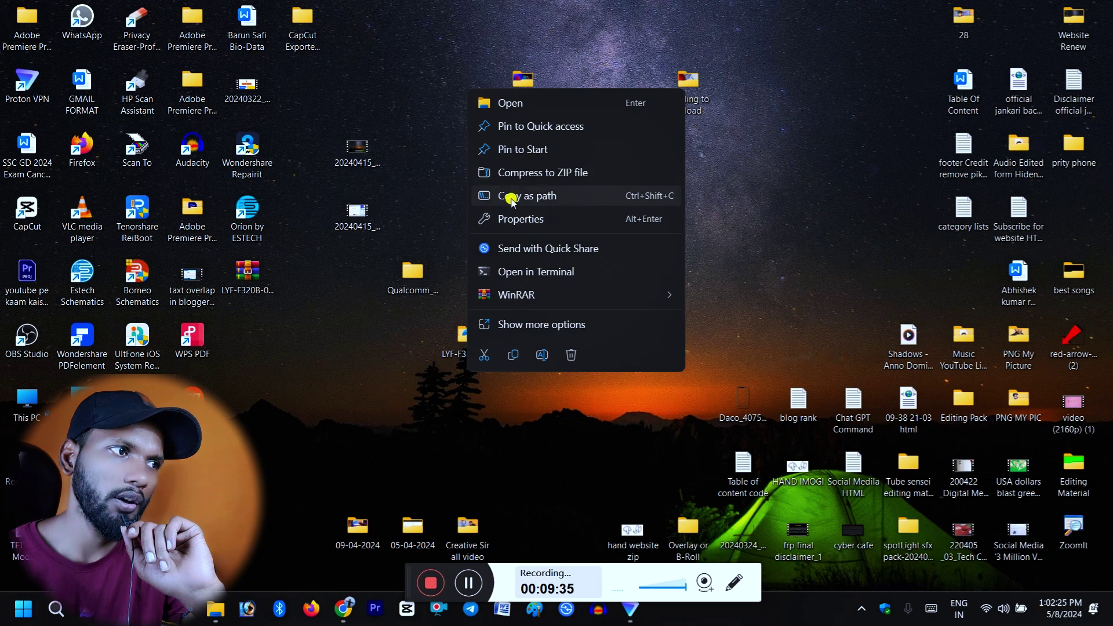
{"action": "left_click", "coordinate": [512, 355]}
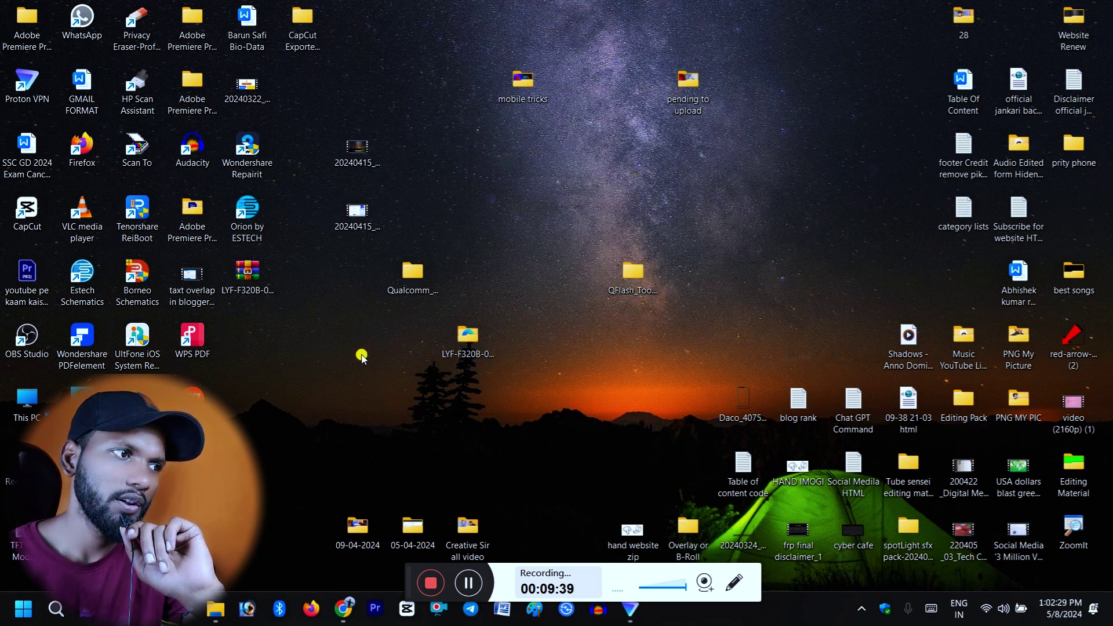
{"action": "left_click", "coordinate": [215, 608]}
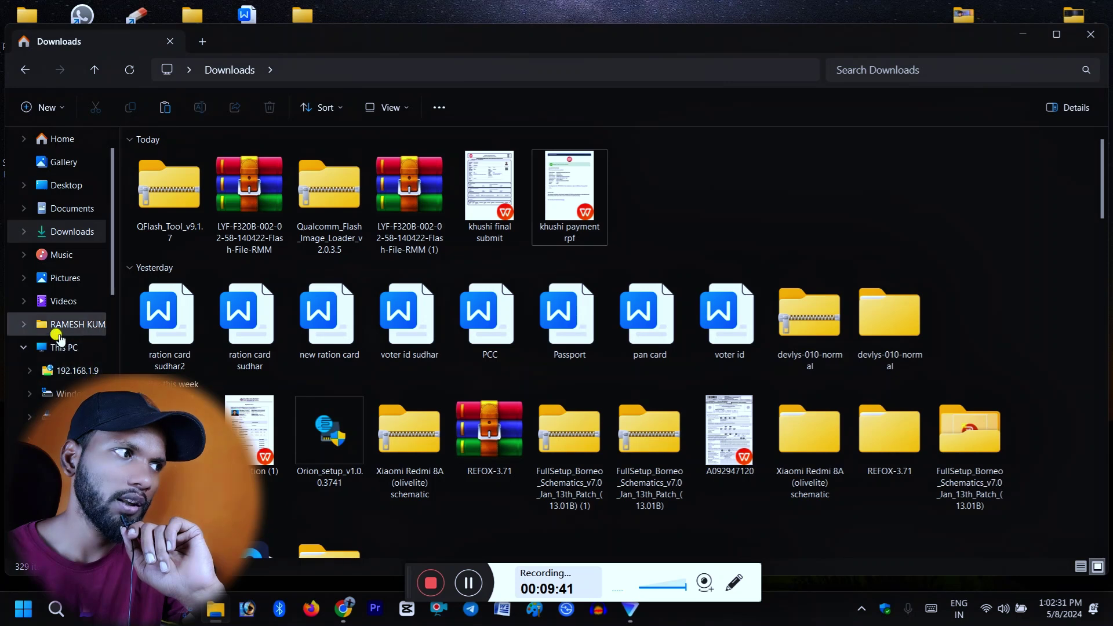
{"action": "left_click", "coordinate": [61, 346]}
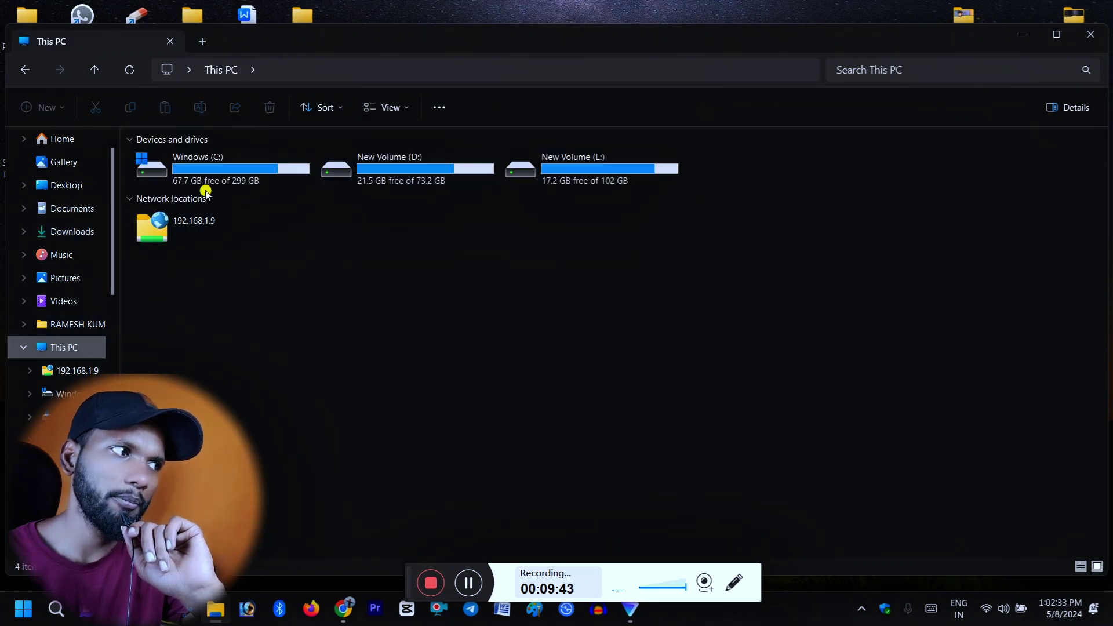
{"action": "double_click", "coordinate": [204, 181]}
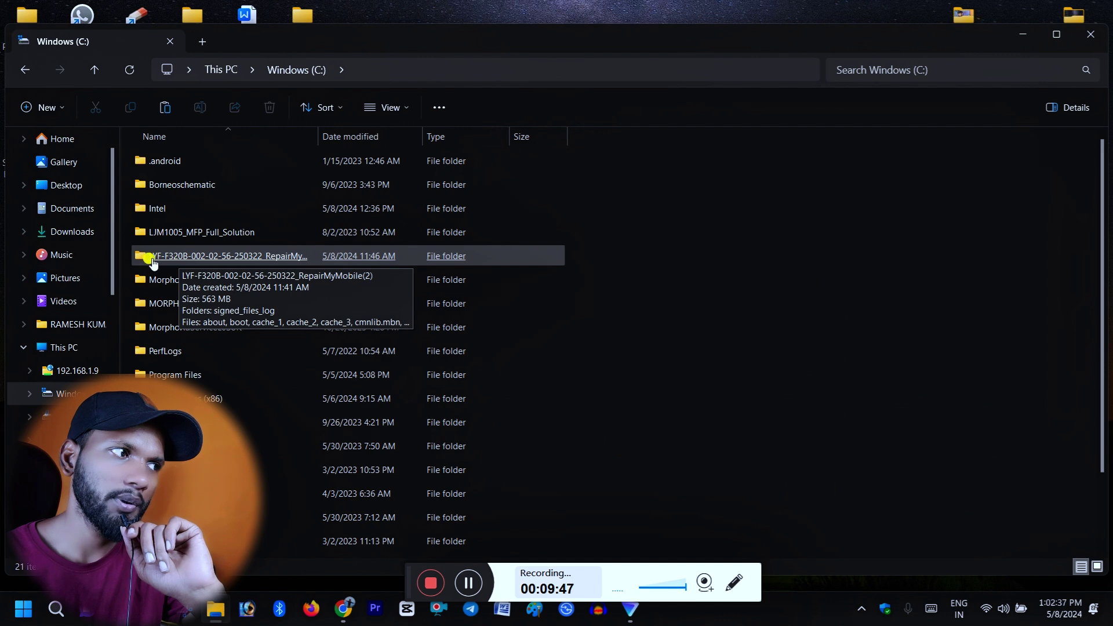
{"action": "right_click", "coordinate": [781, 261]}
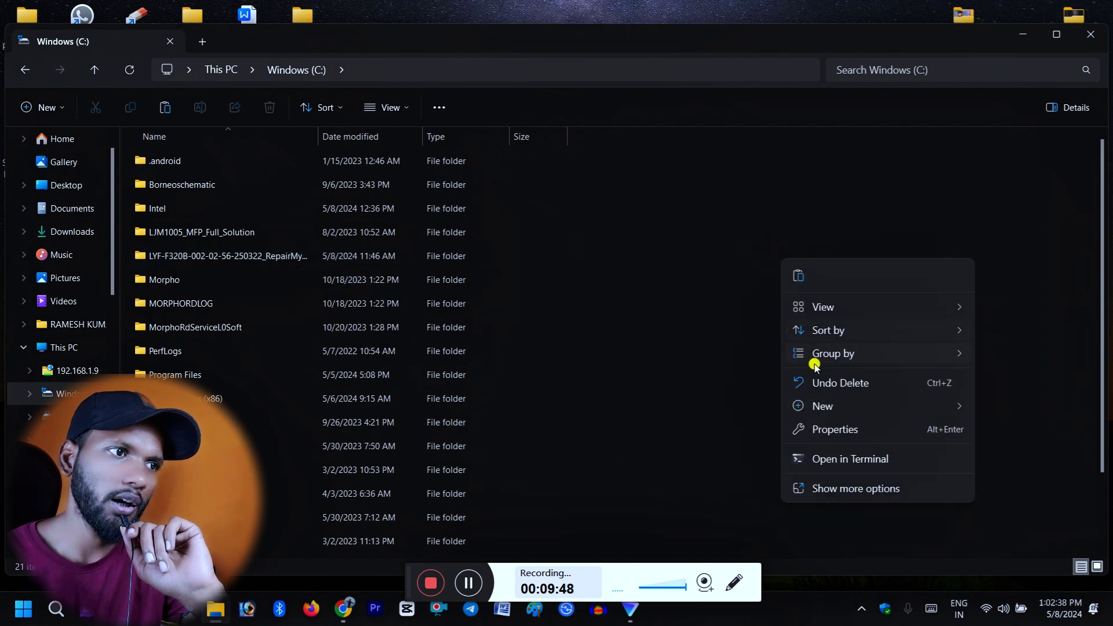
{"action": "left_click", "coordinate": [676, 293]}
{"action": "key", "text": "super+d"}
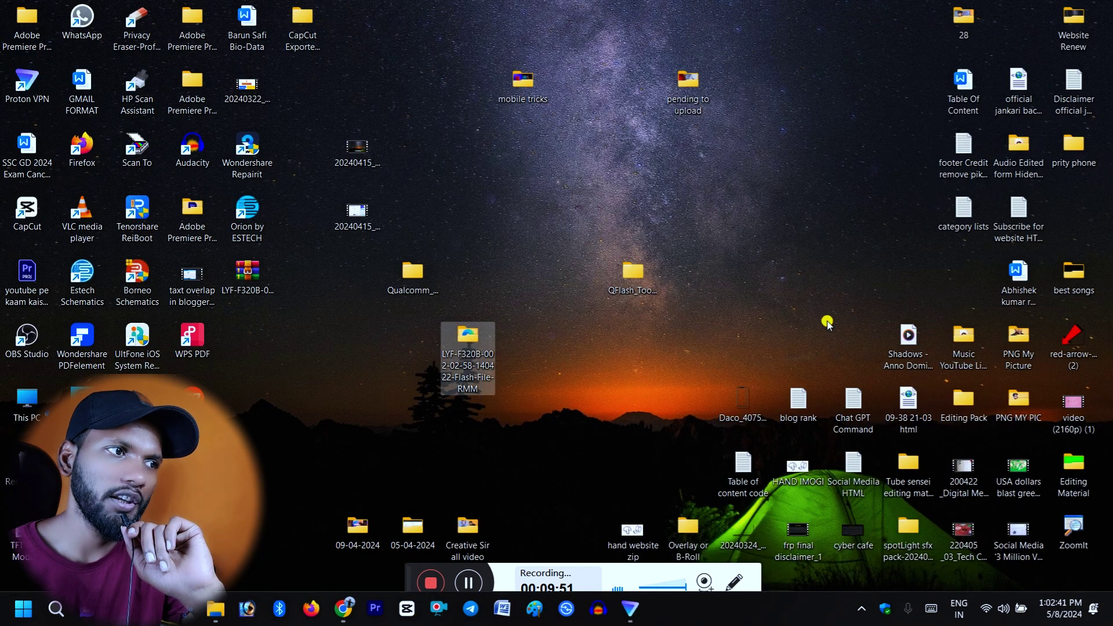
- Open the Tool folder inside QFlash_Tool_v9.1.7 on the desktop and run QFlashTool_9.1.7 as administrator
{"action": "left_click_drag", "start_coordinate": [634, 276], "coordinate": [584, 292]}
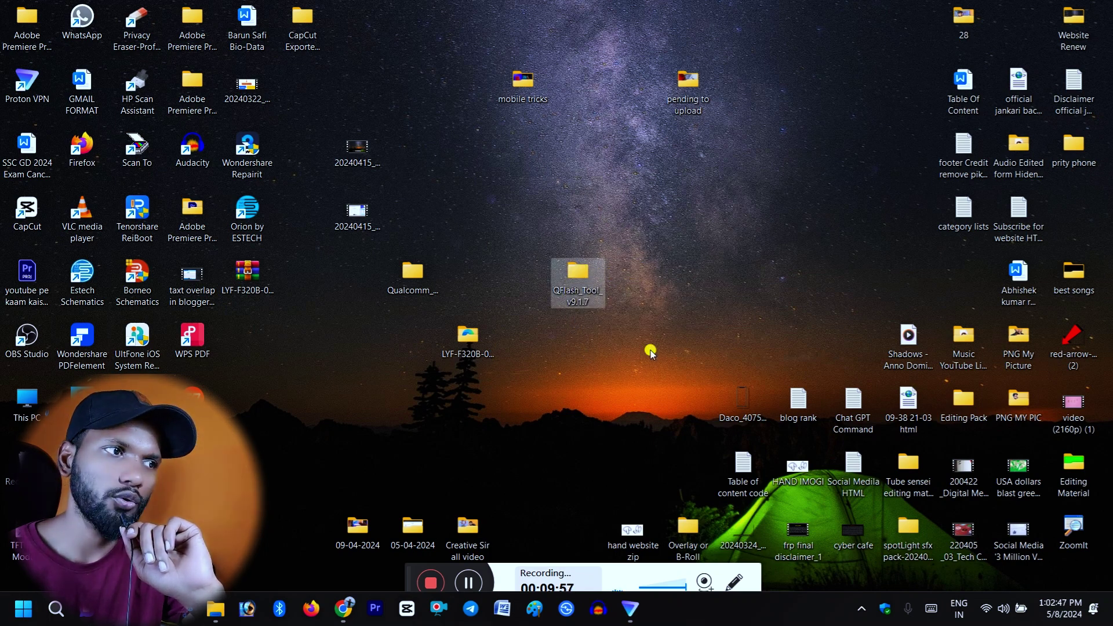
{"action": "key", "text": "Return"}
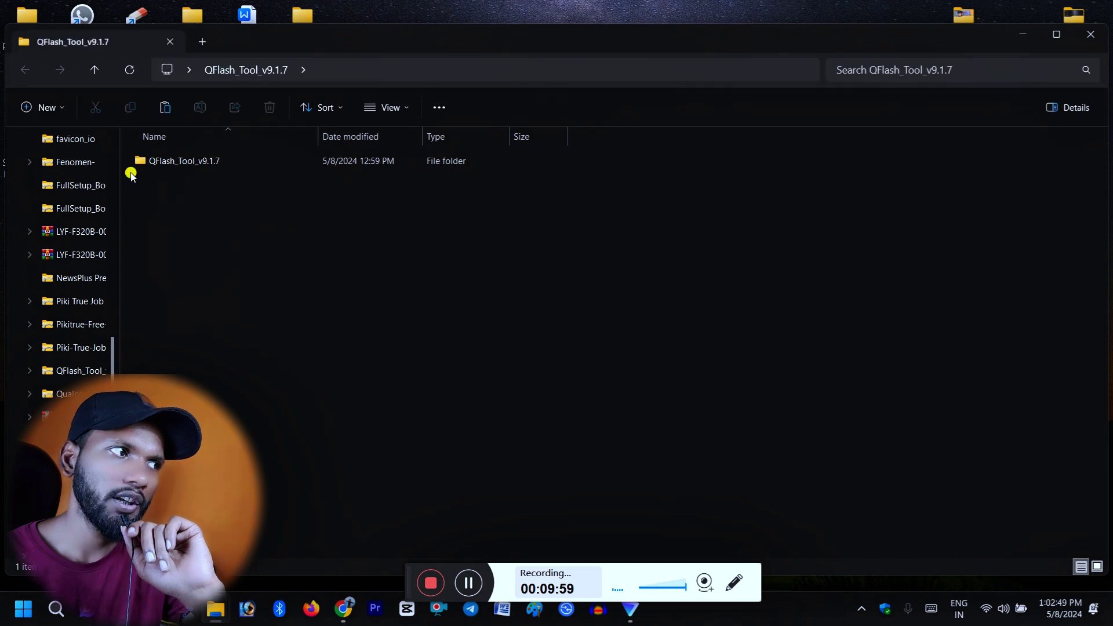
{"action": "double_click", "coordinate": [152, 163]}
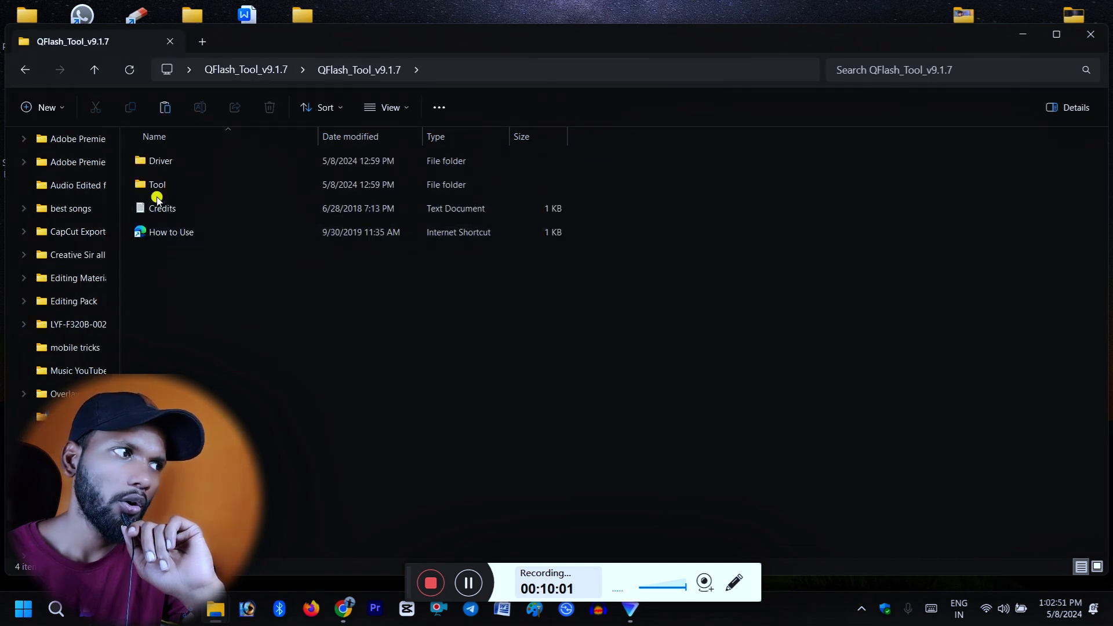
{"action": "left_click", "coordinate": [162, 188]}
{"action": "double_click", "coordinate": [164, 191]}
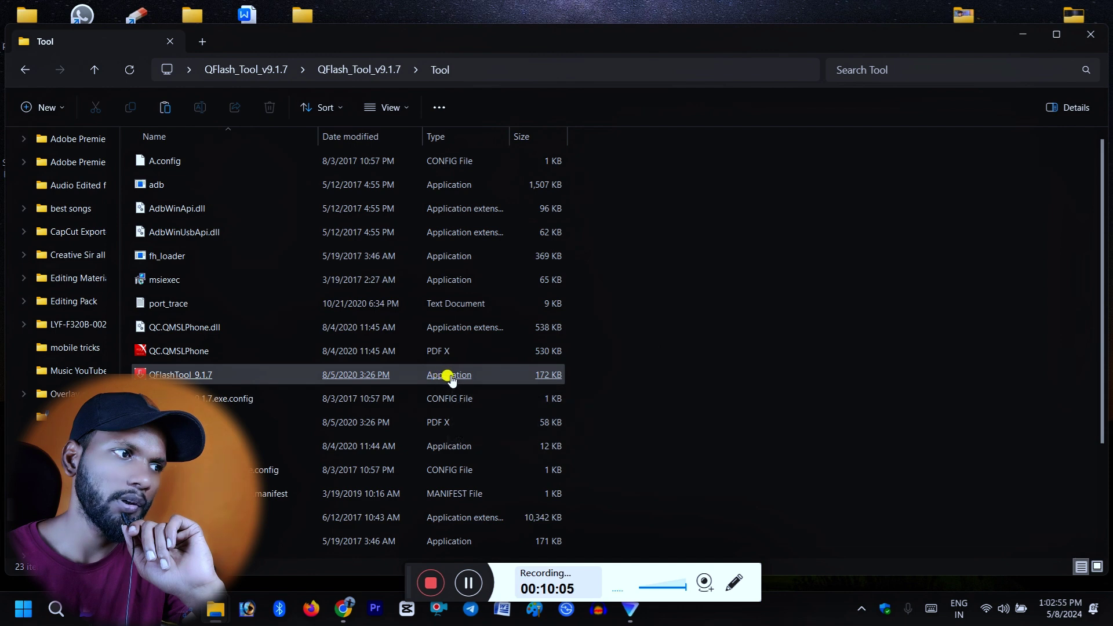
{"action": "right_click", "coordinate": [184, 377]}
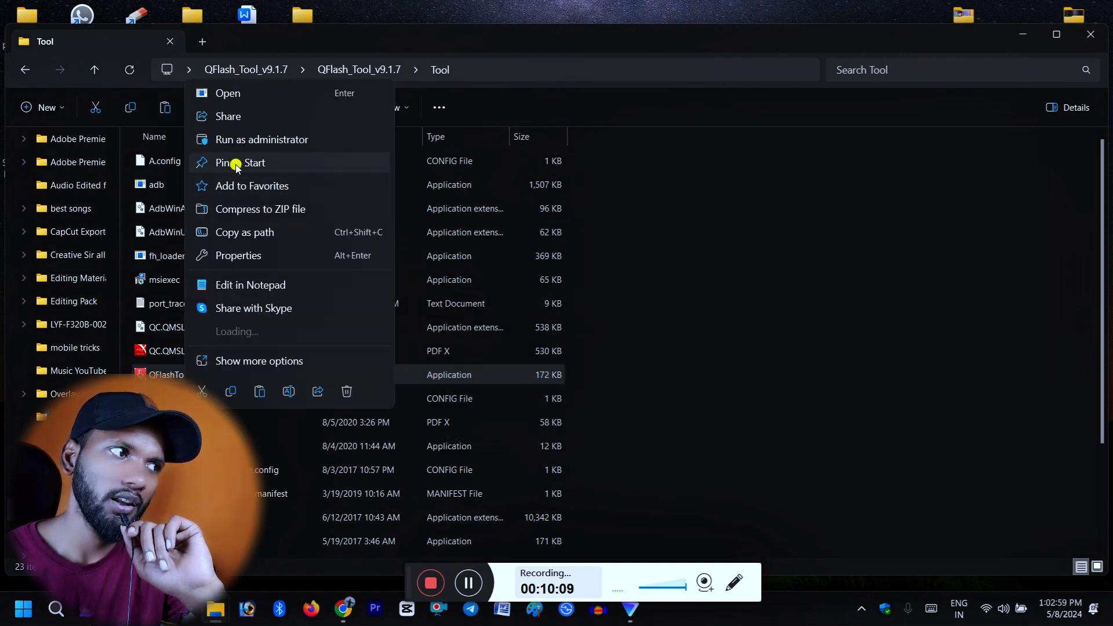
{"action": "left_click", "coordinate": [239, 139]}
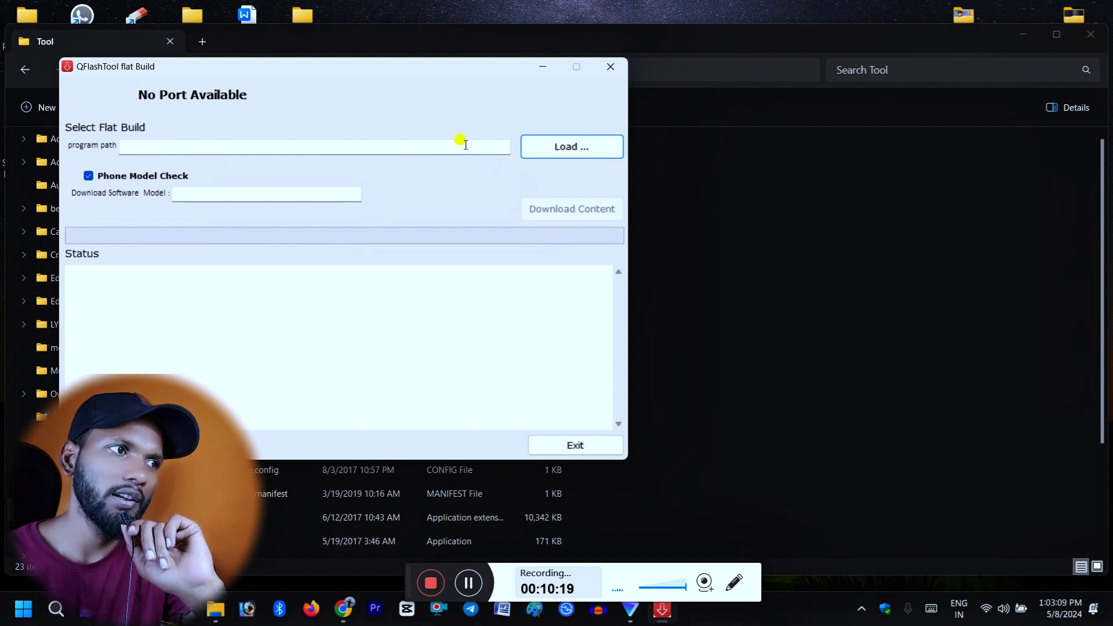
{"action": "left_click", "coordinate": [561, 149]}
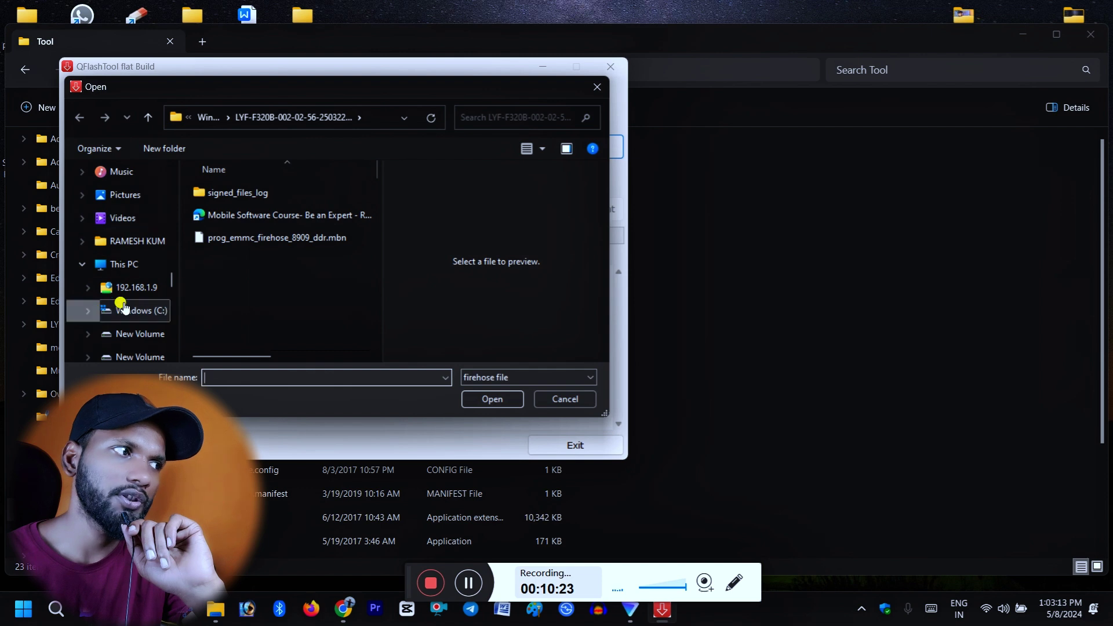
{"action": "left_click", "coordinate": [123, 312]}
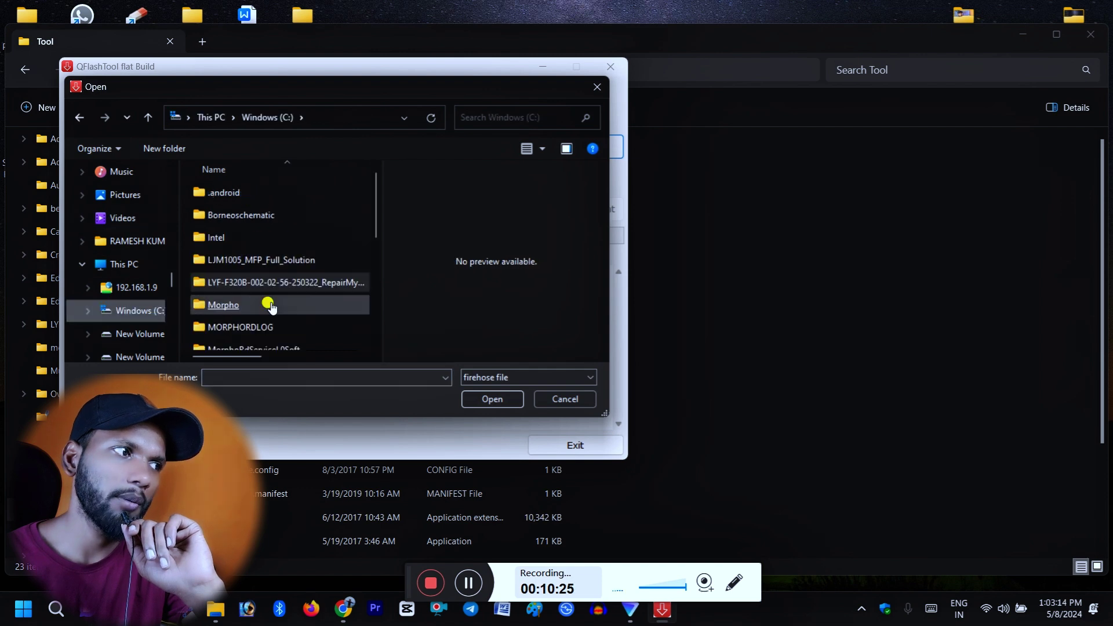
{"action": "double_click", "coordinate": [243, 283]}
{"action": "left_click", "coordinate": [231, 244]}
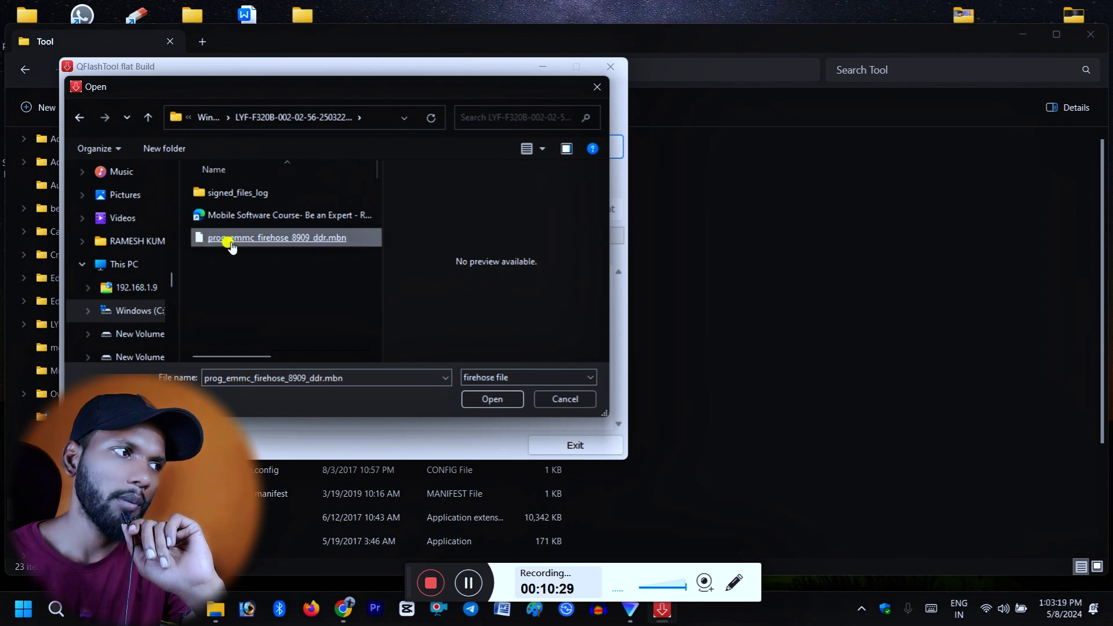
{"action": "double_click", "coordinate": [244, 243]}
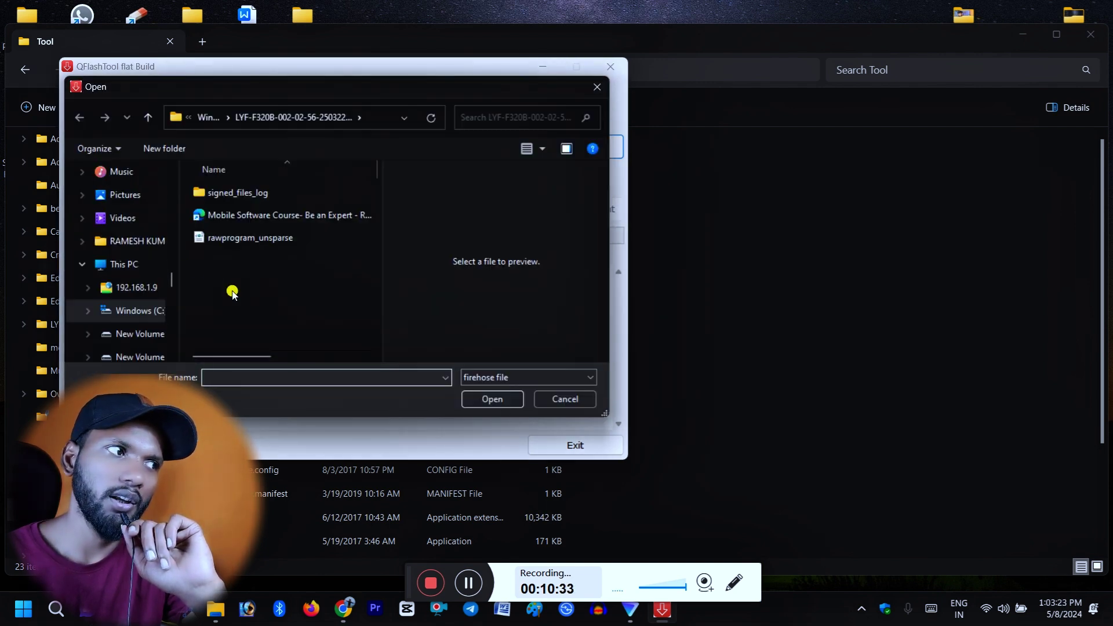
- Load the rawprogram_unsparse and patch0 files from the same folder and start downloading the content to the connected phone
{"action": "double_click", "coordinate": [231, 242]}
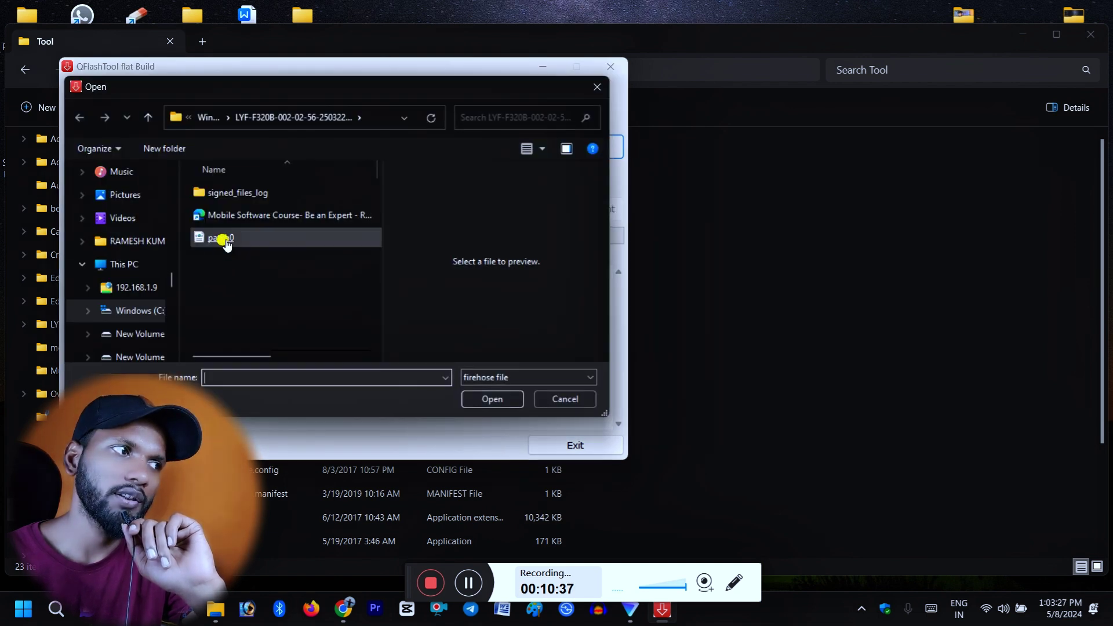
{"action": "left_click", "coordinate": [226, 243]}
{"action": "double_click", "coordinate": [226, 244]}
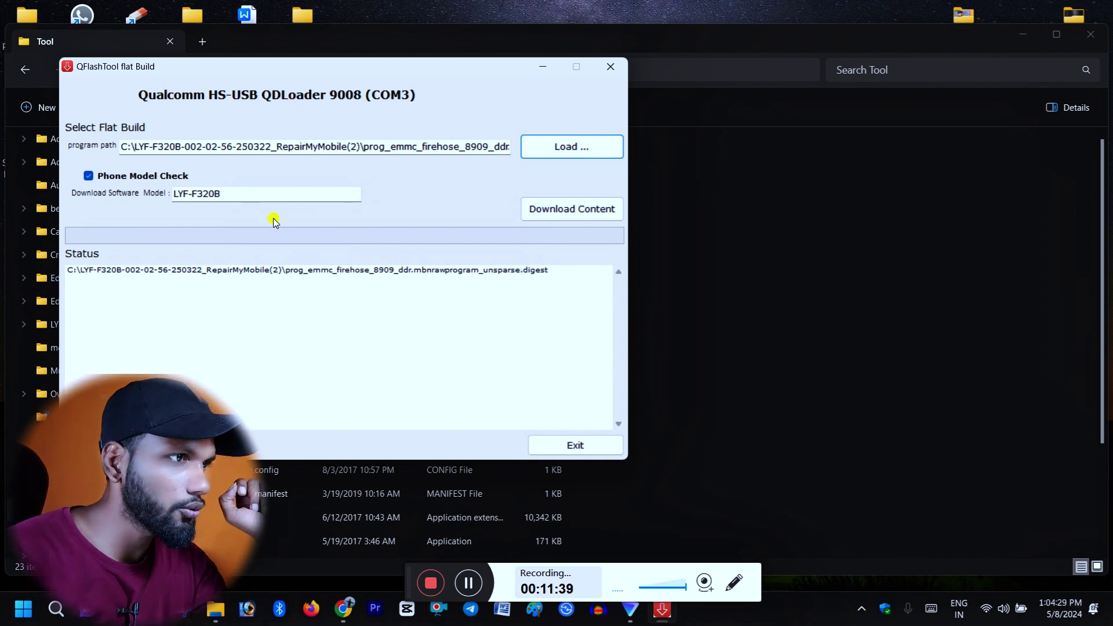
{"action": "left_click", "coordinate": [573, 210]}
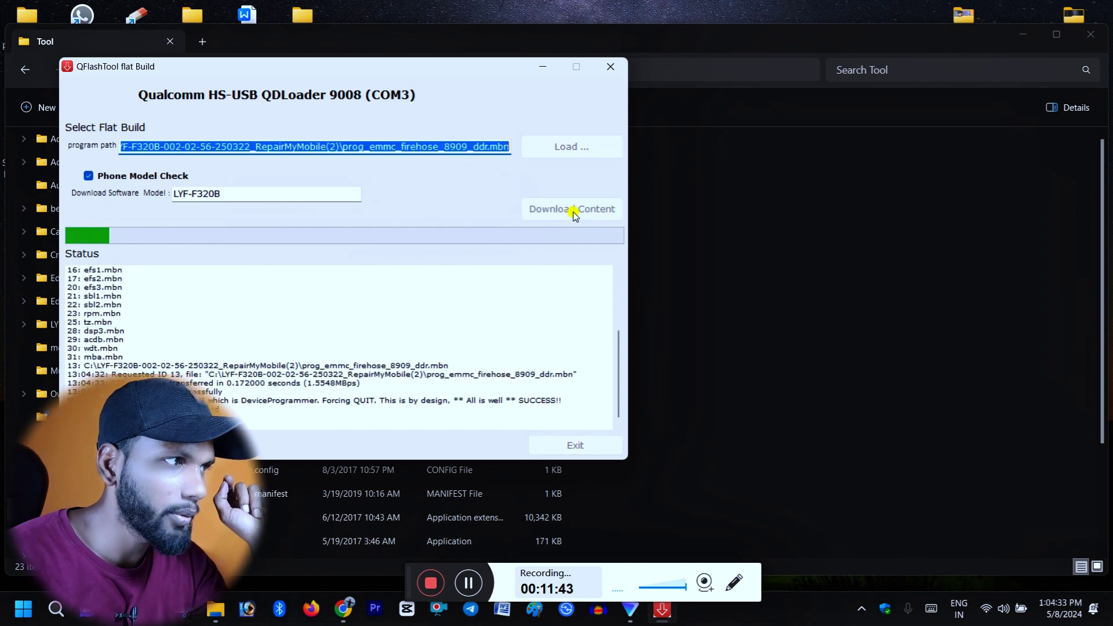